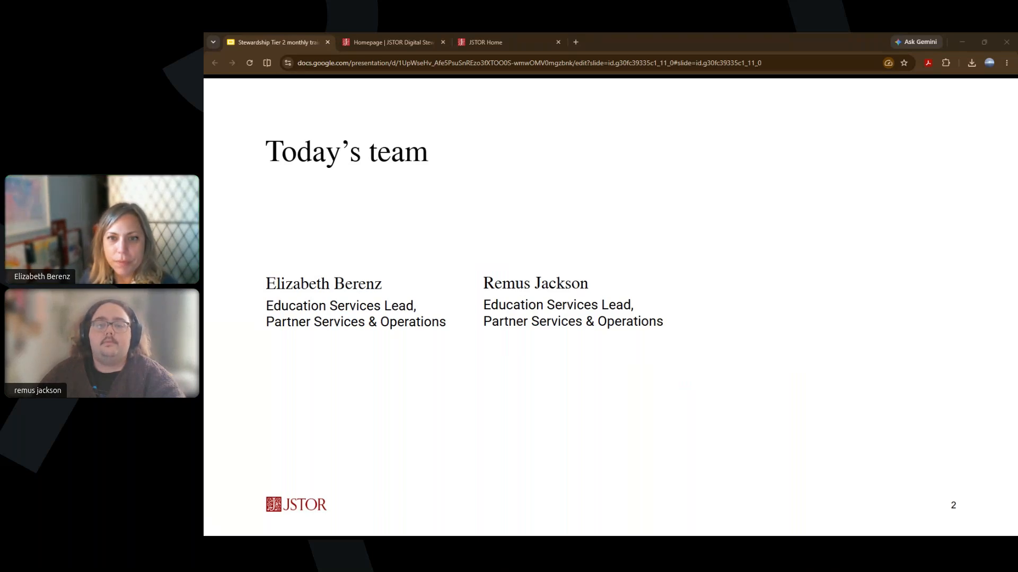
- Advance the presentation to the slide on creating projects and mapping targets
{"action": "key", "text": "Right"}
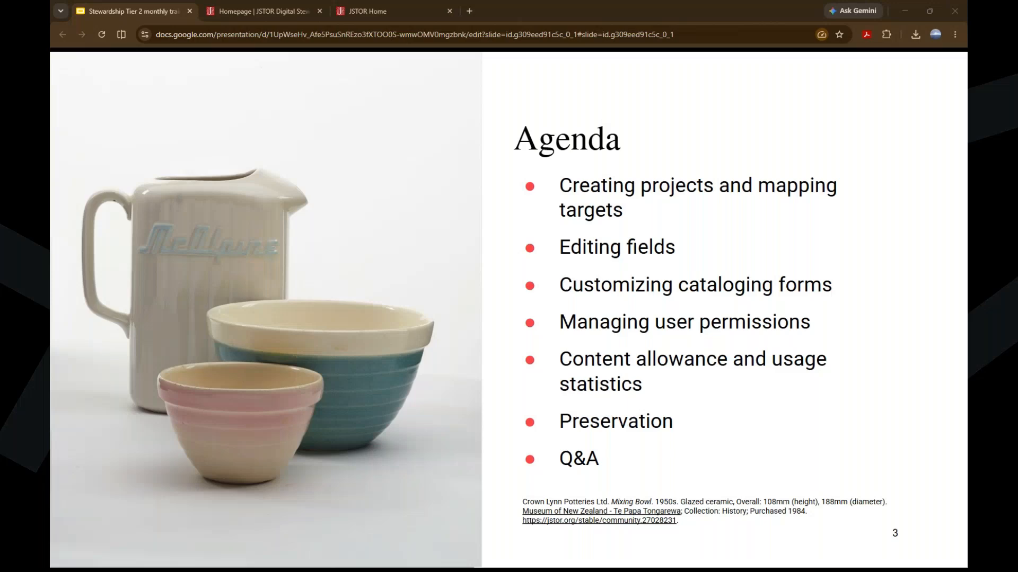
{"action": "key", "text": "Right"}
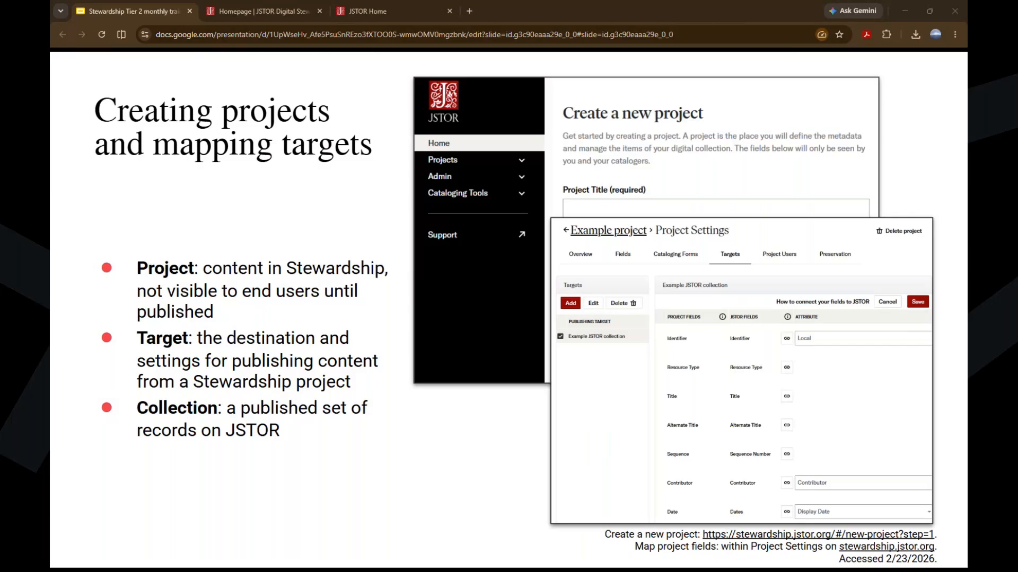
- Switch to the JSTOR Digital Stewardship Services dashboard and look over its Get Started options and recently accessed projects
{"action": "left_click", "coordinate": [249, 14]}
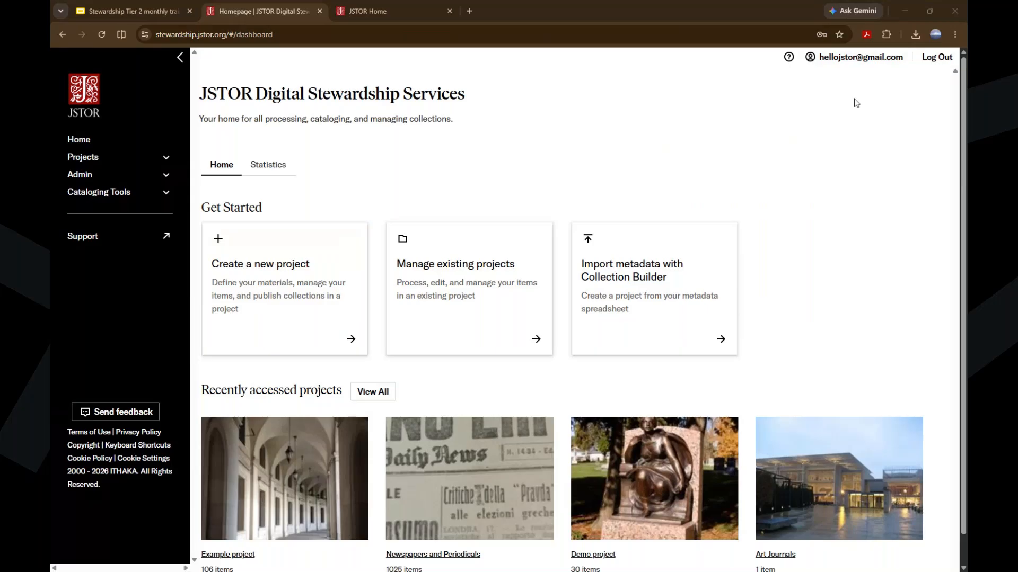
{"action": "scroll", "coordinate": [848, 132], "scroll_direction": "up", "scroll_amount": 1}
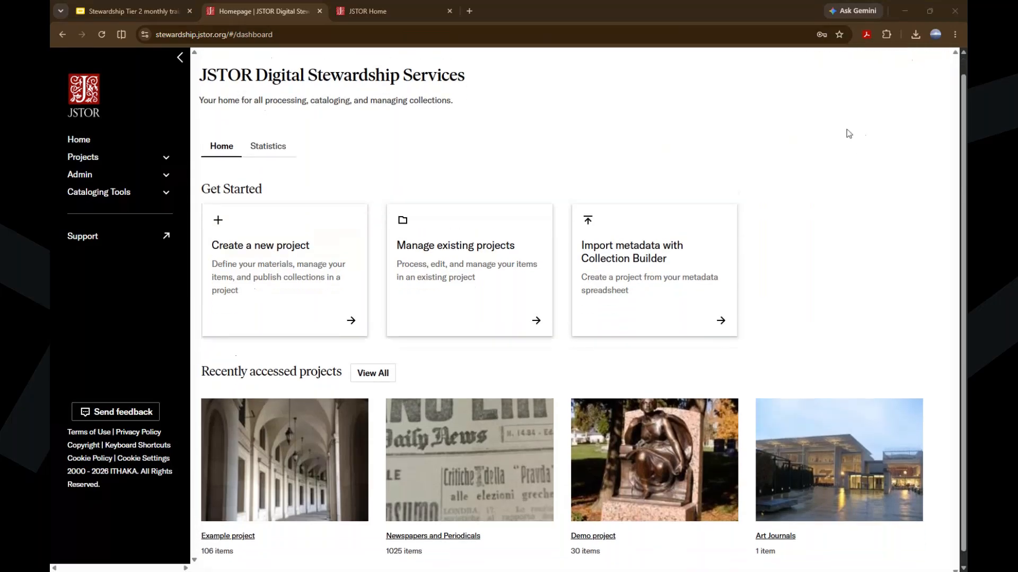
{"action": "scroll", "coordinate": [849, 168], "scroll_direction": "down", "scroll_amount": 1}
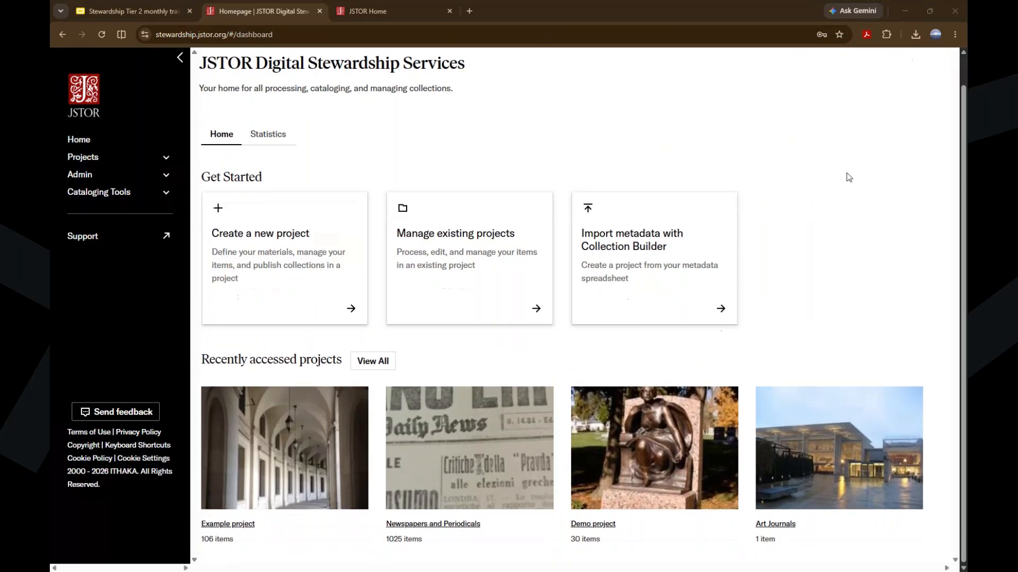
{"action": "scroll", "coordinate": [848, 178], "scroll_direction": "up", "scroll_amount": 1}
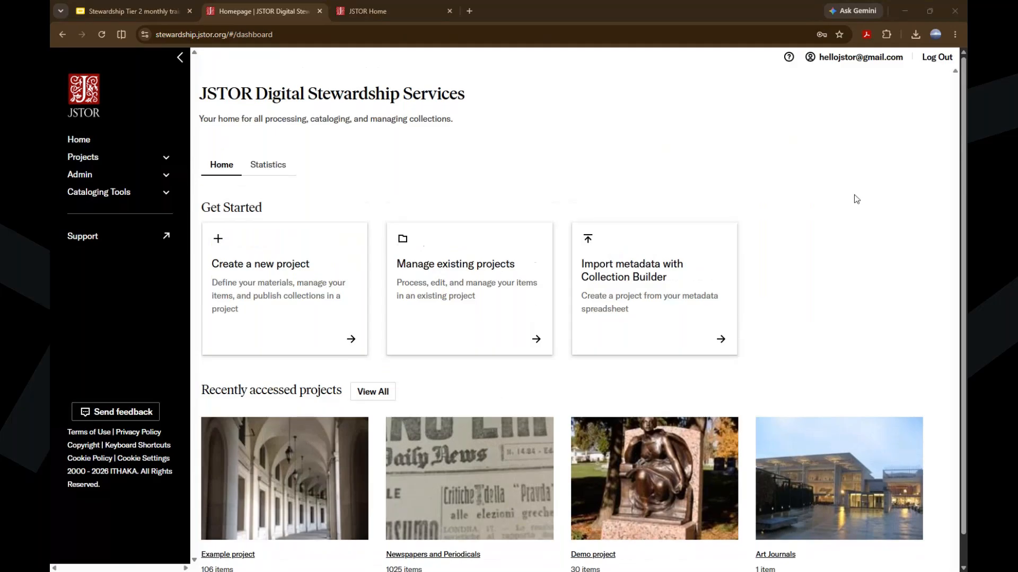
{"action": "scroll", "coordinate": [857, 200], "scroll_direction": "down", "scroll_amount": 1}
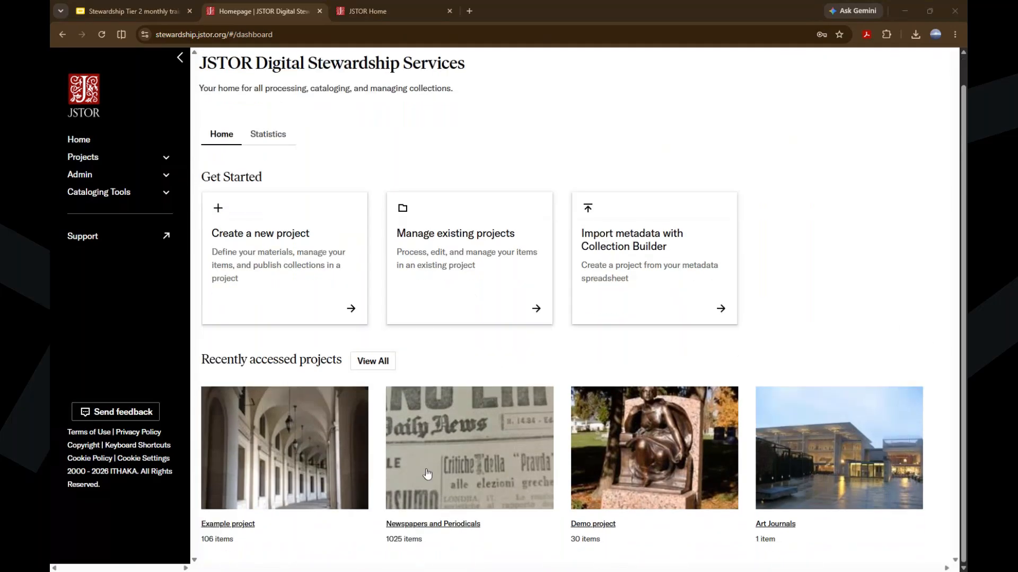
{"action": "scroll", "coordinate": [804, 266], "scroll_direction": "up", "scroll_amount": 1}
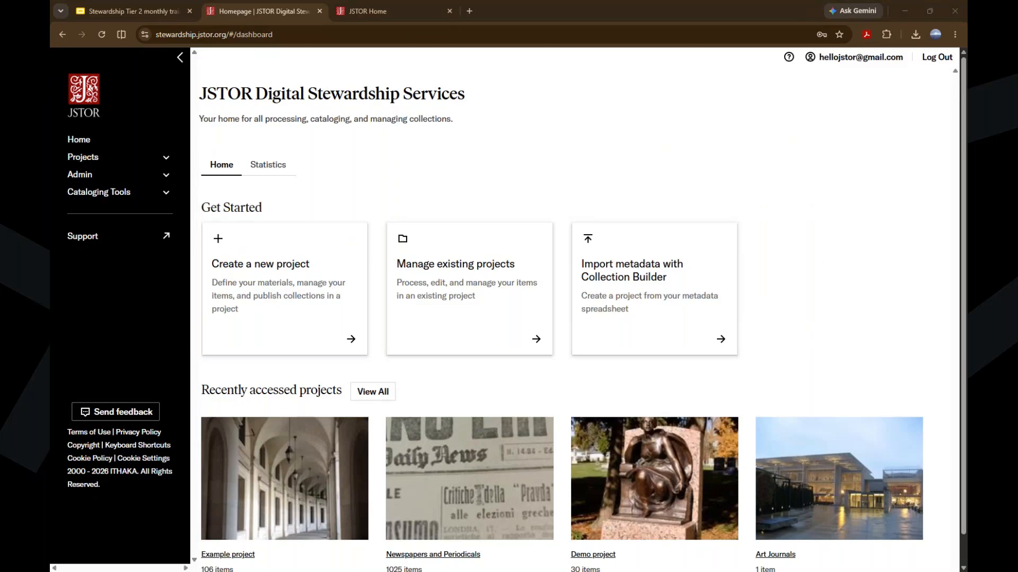
- Start a new project without copying an existing one and title it "EXAMPLE Special Collections"
{"action": "left_click", "coordinate": [295, 287]}
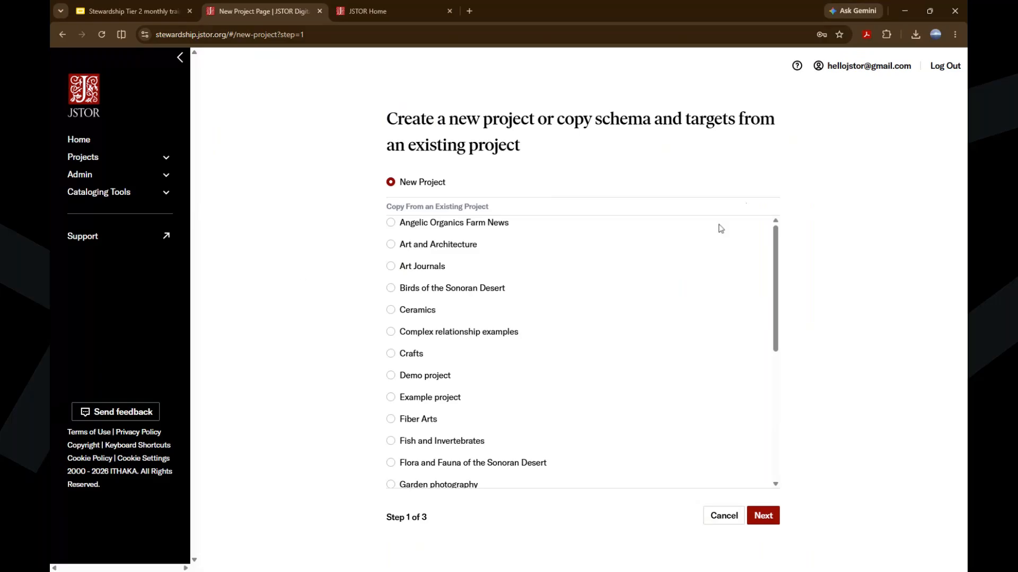
{"action": "left_click", "coordinate": [762, 517]}
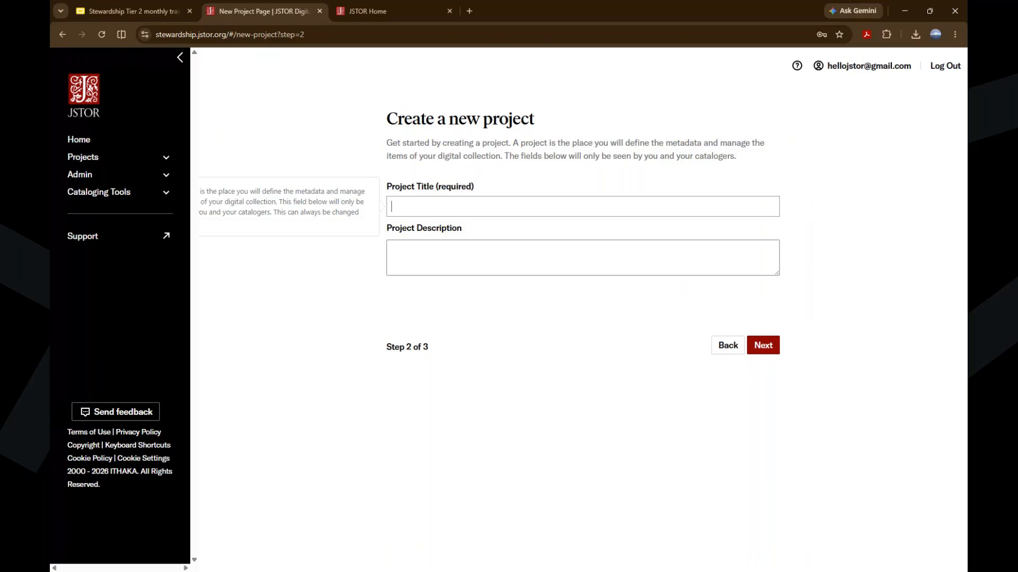
{"action": "key", "text": "alt+Tab"}
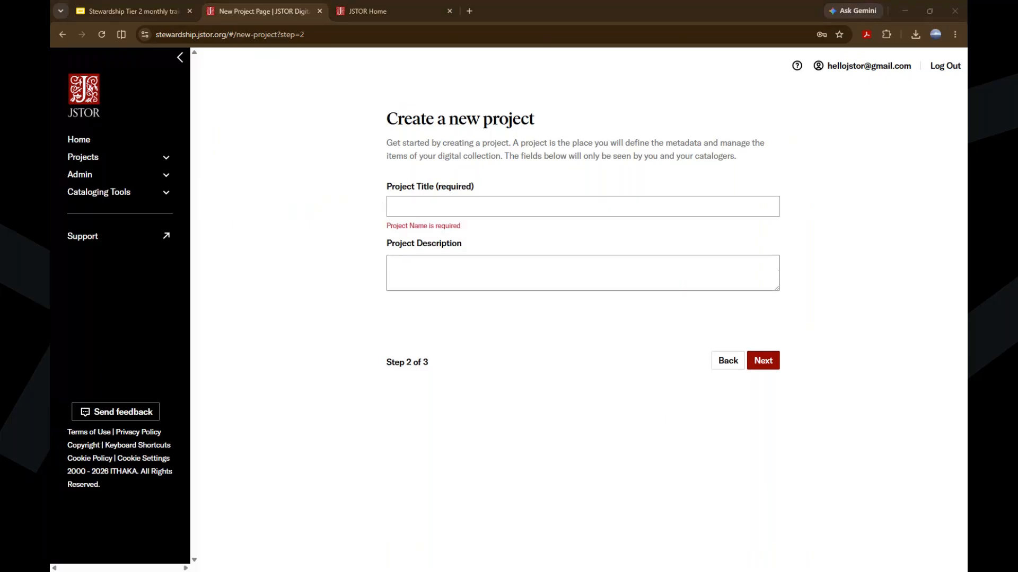
{"action": "key", "text": "alt+Tab"}
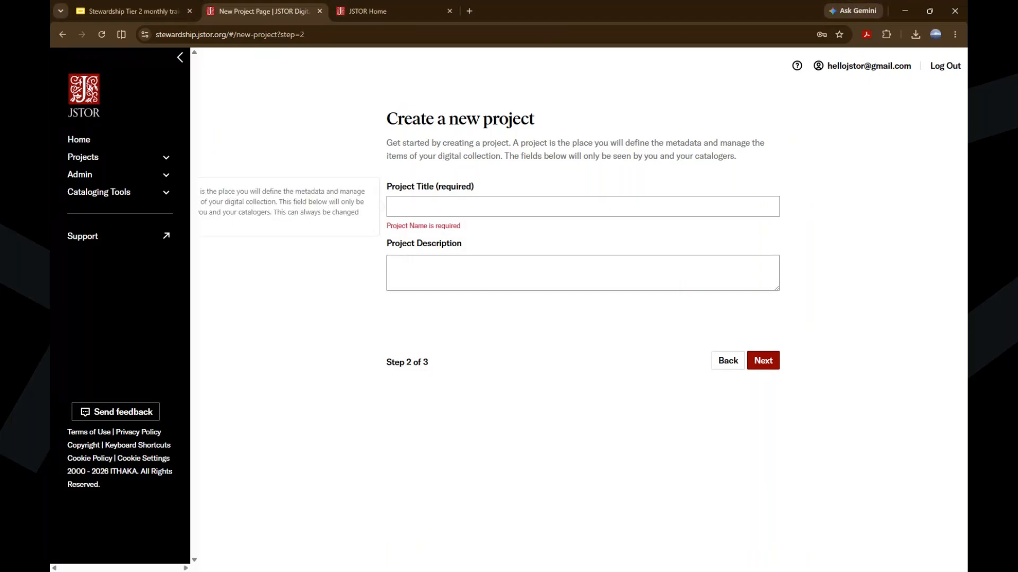
{"action": "type", "text": "EXAMPLE Special Collections"}
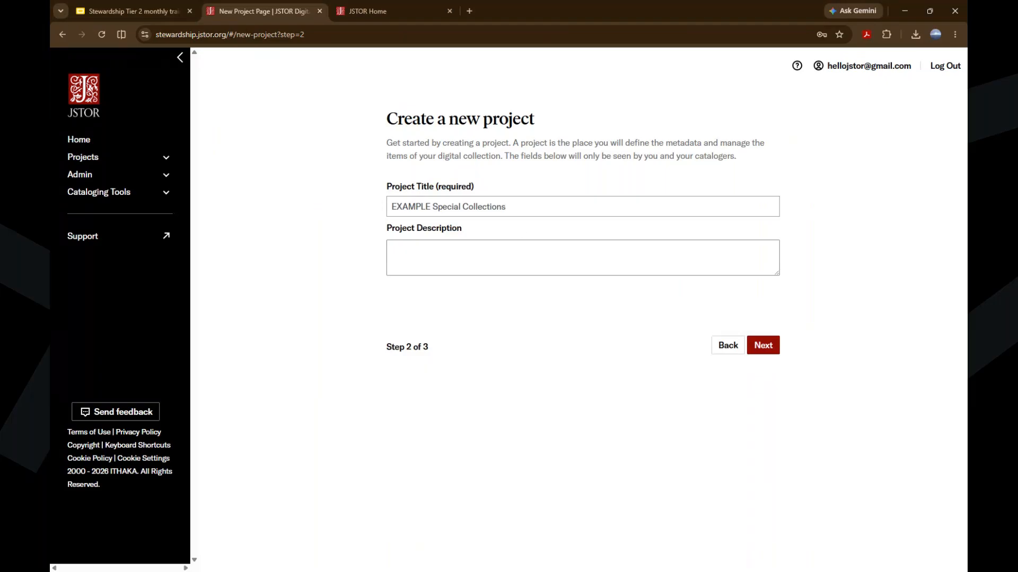
- Enter the project description "Materials from the Special Collections of the University Library." and continue to the metadata schema choice
{"action": "key", "text": "Tab"}
{"action": "key", "text": "alt+Tab"}
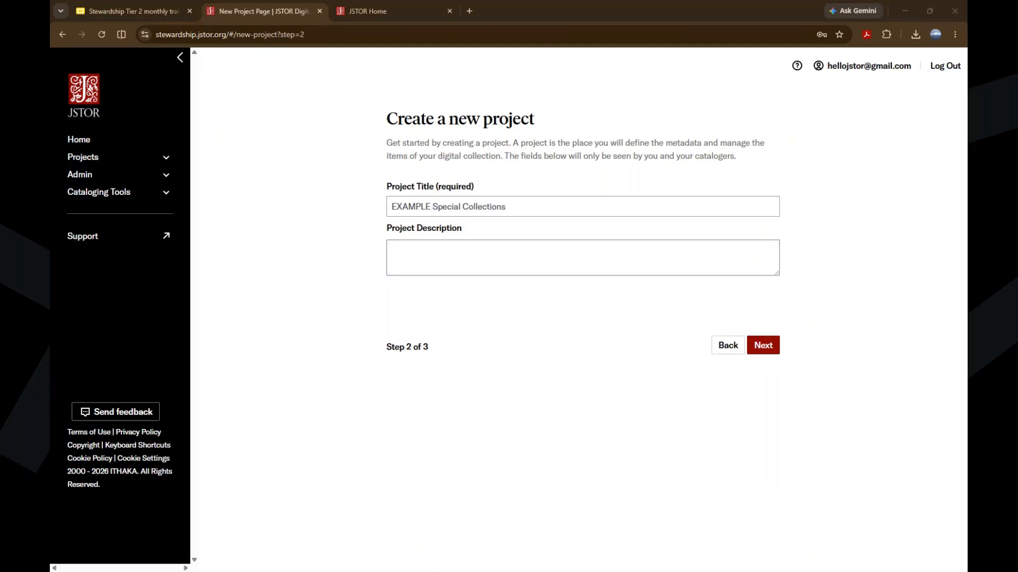
{"action": "key", "text": "alt+Tab"}
{"action": "type", "text": "Materials from the Special Collections of the University Library."}
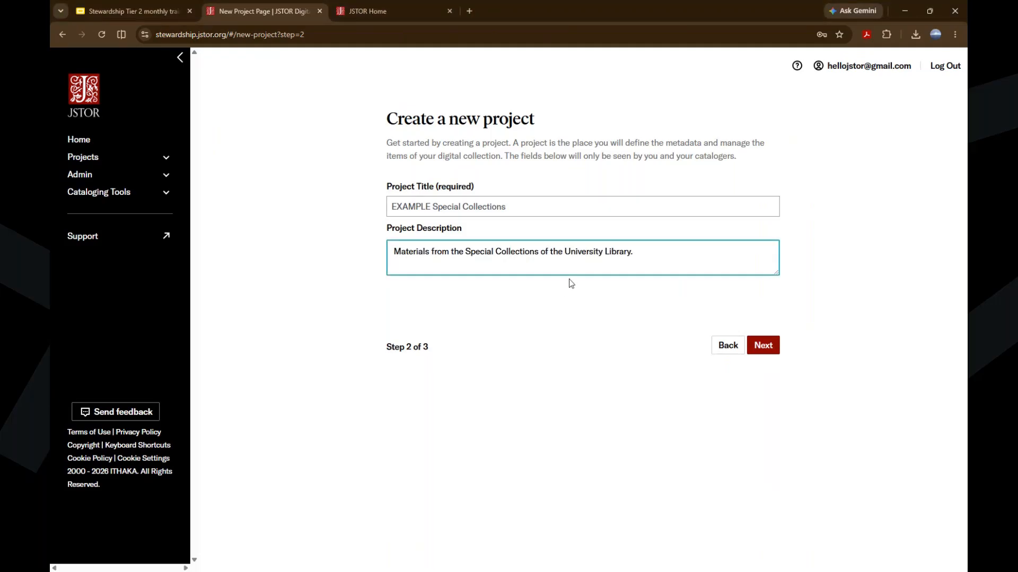
{"action": "left_click", "coordinate": [777, 350]}
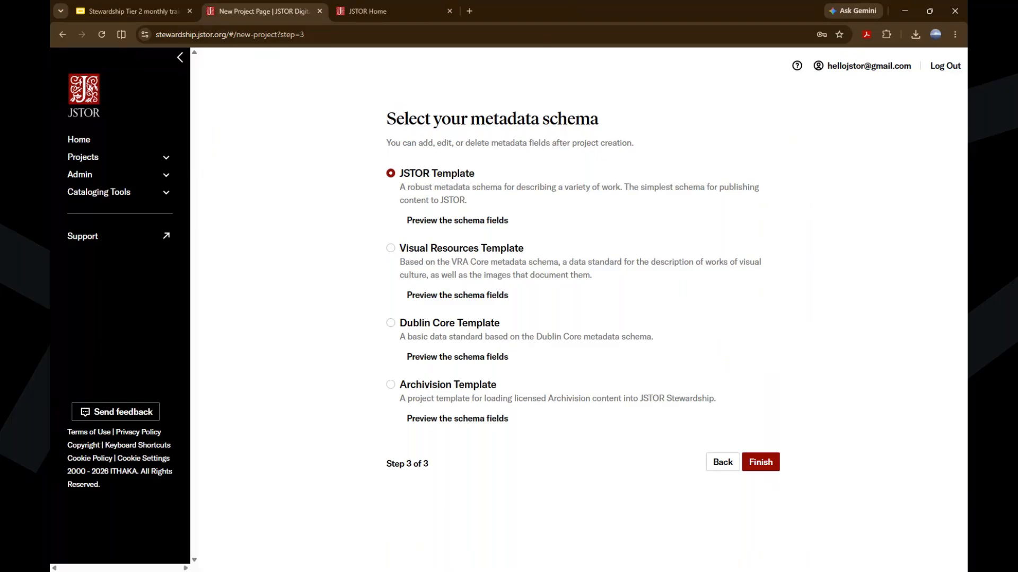
- Preview the JSTOR Template's schema fields, read through the field types and descriptions, and close the preview
{"action": "left_click", "coordinate": [441, 221]}
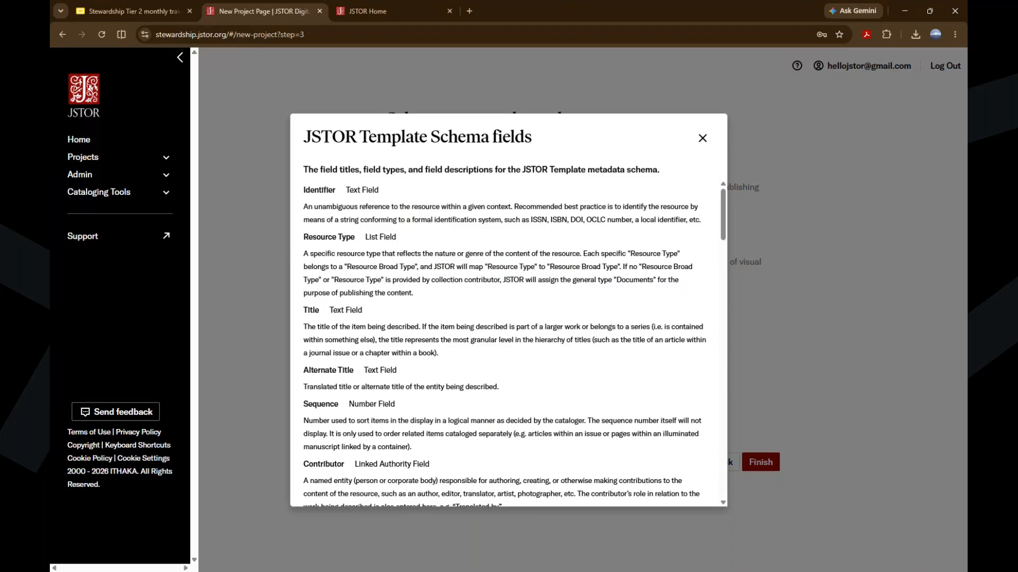
{"action": "scroll", "coordinate": [612, 350], "scroll_direction": "down", "scroll_amount": 3}
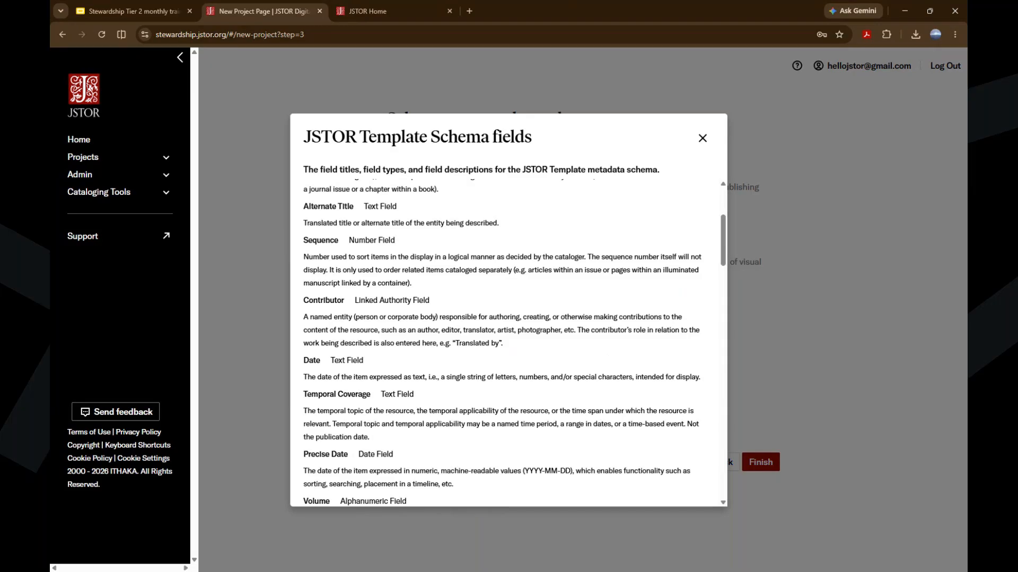
{"action": "scroll", "coordinate": [586, 405], "scroll_direction": "down", "scroll_amount": 3}
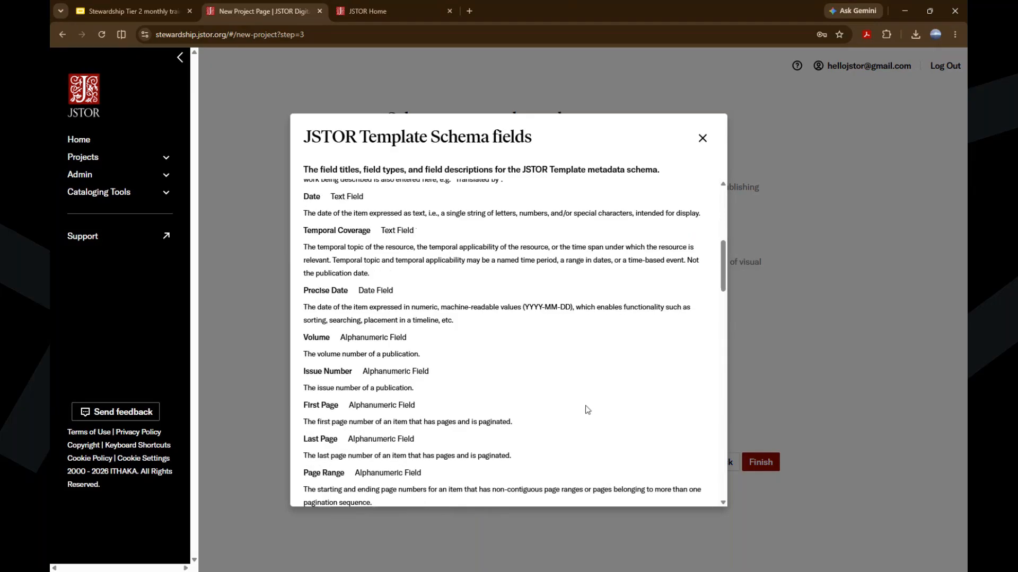
{"action": "left_click", "coordinate": [702, 139]}
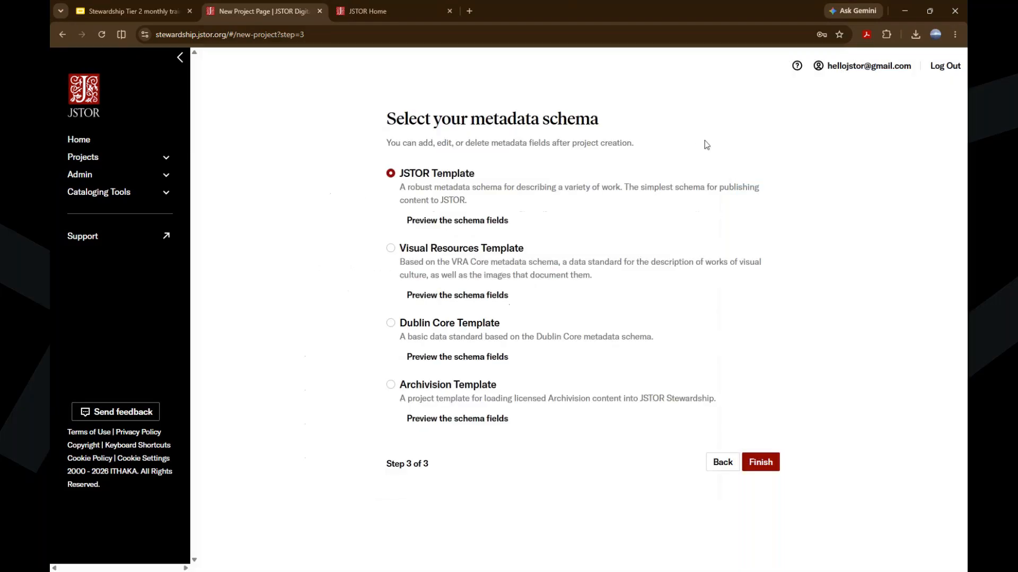
- Finish creating the project with the JSTOR Template schema and continue with JSTOR as its publishing destination
{"action": "left_click", "coordinate": [760, 464]}
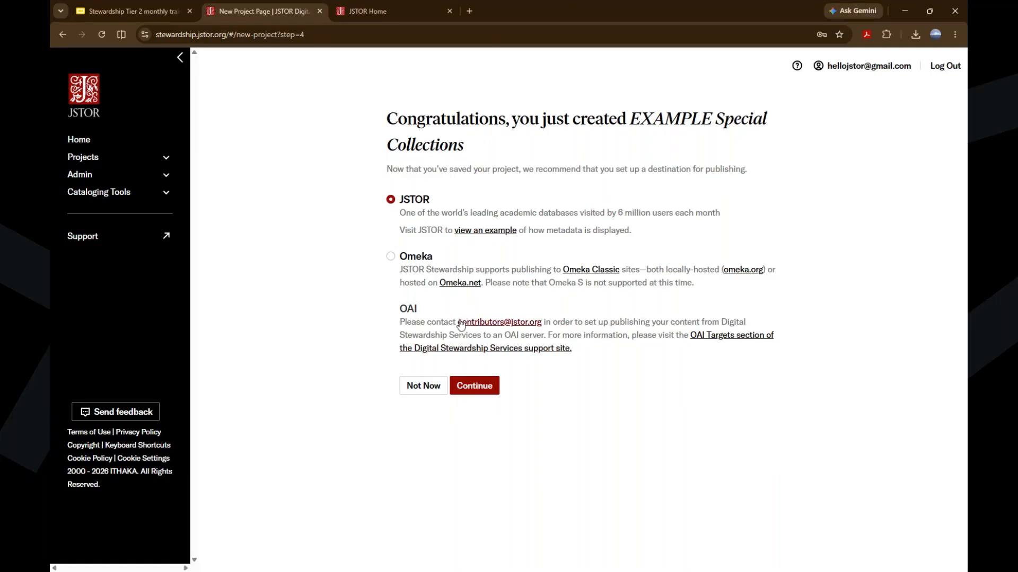
{"action": "left_click", "coordinate": [484, 389]}
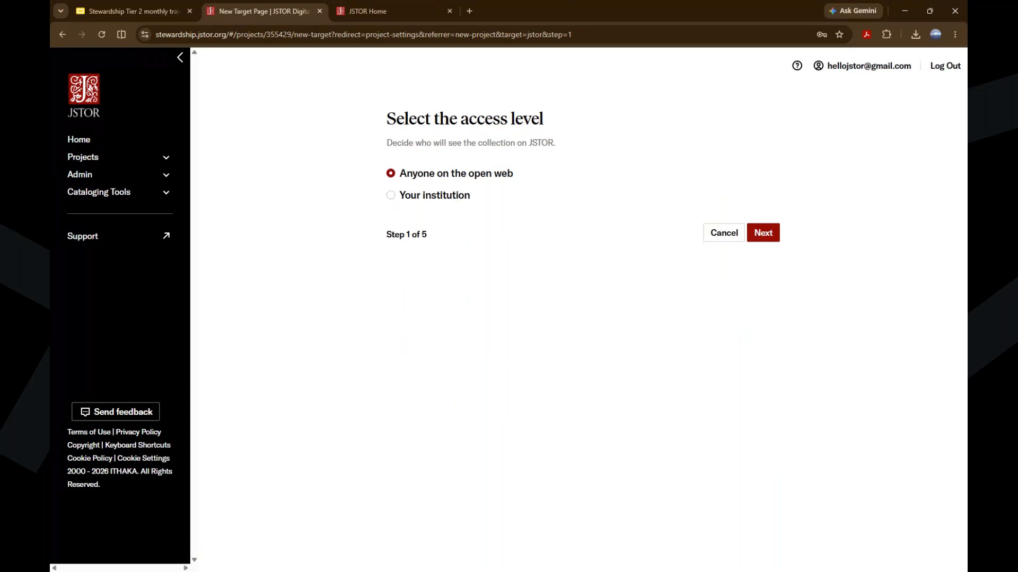
- Set the target's access level to Your institution and add the project to a new JSTOR collection
{"action": "left_click", "coordinate": [391, 195]}
{"action": "left_click", "coordinate": [760, 237]}
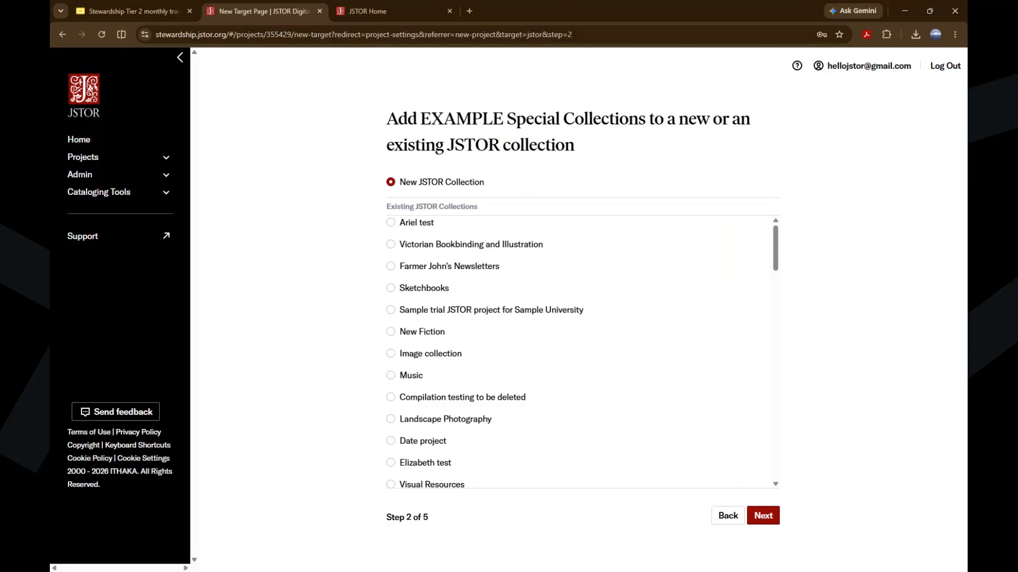
{"action": "scroll", "coordinate": [609, 341], "scroll_direction": "down", "scroll_amount": 5}
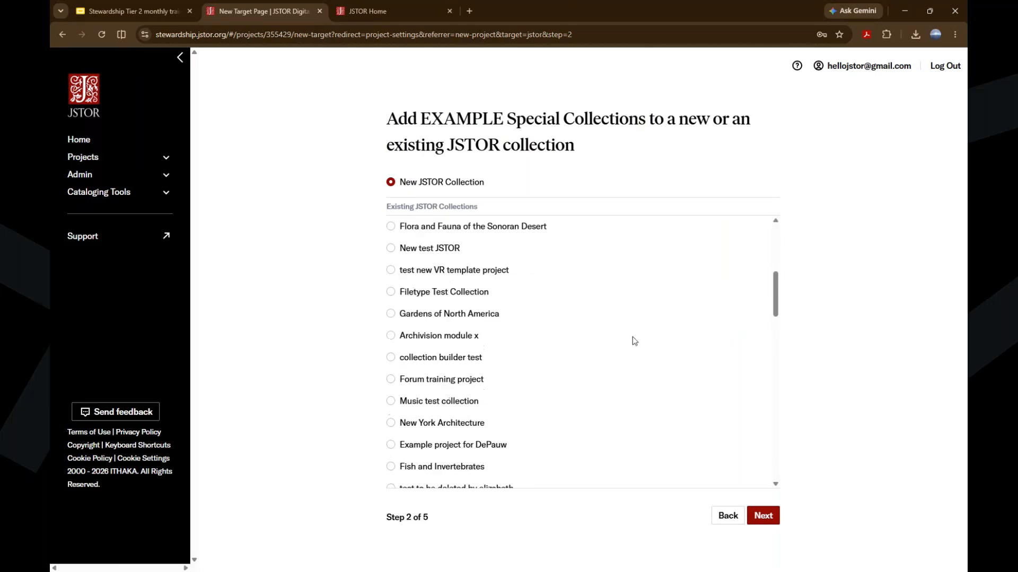
{"action": "scroll", "coordinate": [633, 337], "scroll_direction": "up", "scroll_amount": 5}
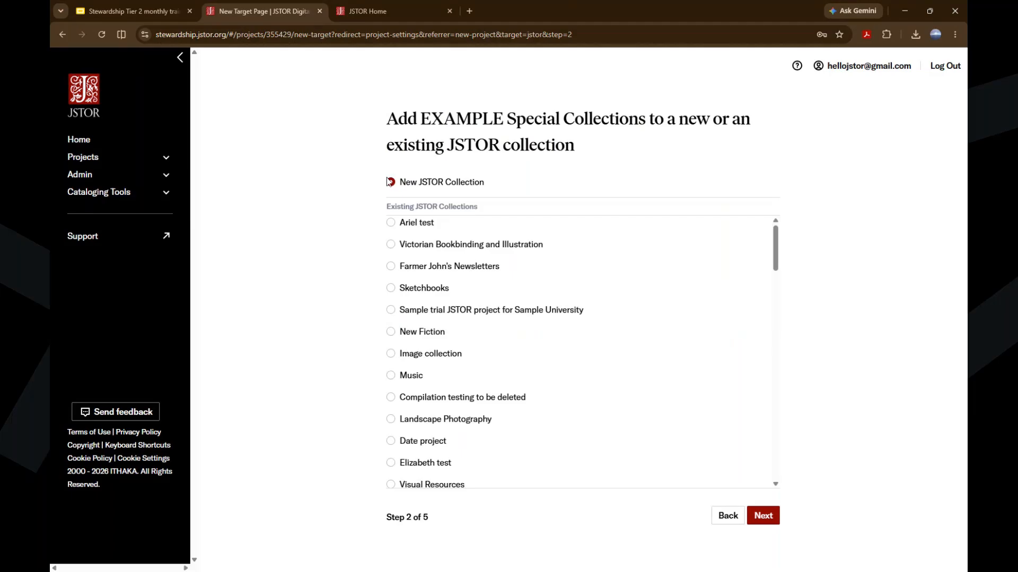
{"action": "left_click", "coordinate": [763, 517]}
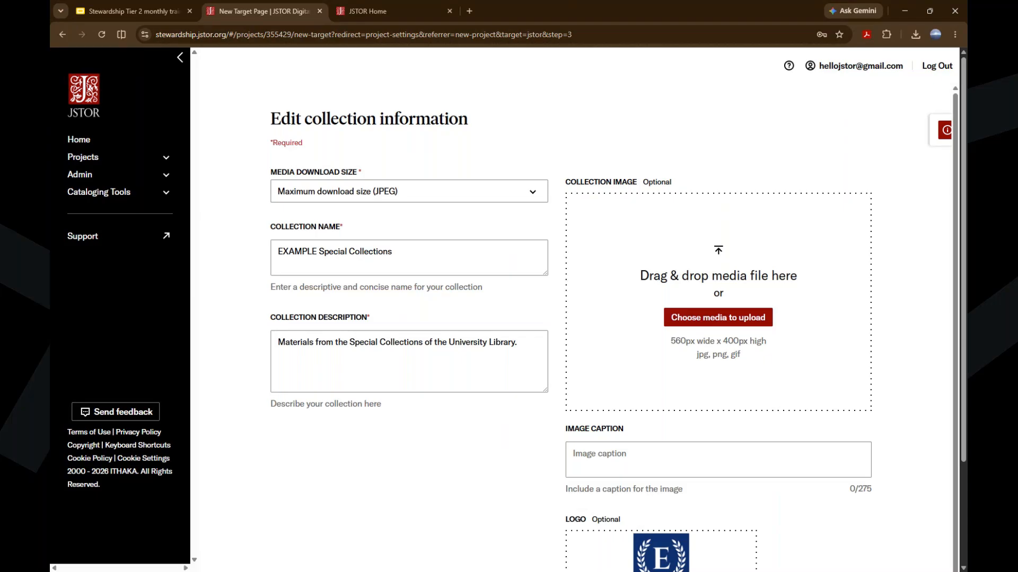
- Switch to the JSTOR site, browse the full list of collections, and open the 19th Century Prison Reform Collection page
{"action": "left_click", "coordinate": [411, 9]}
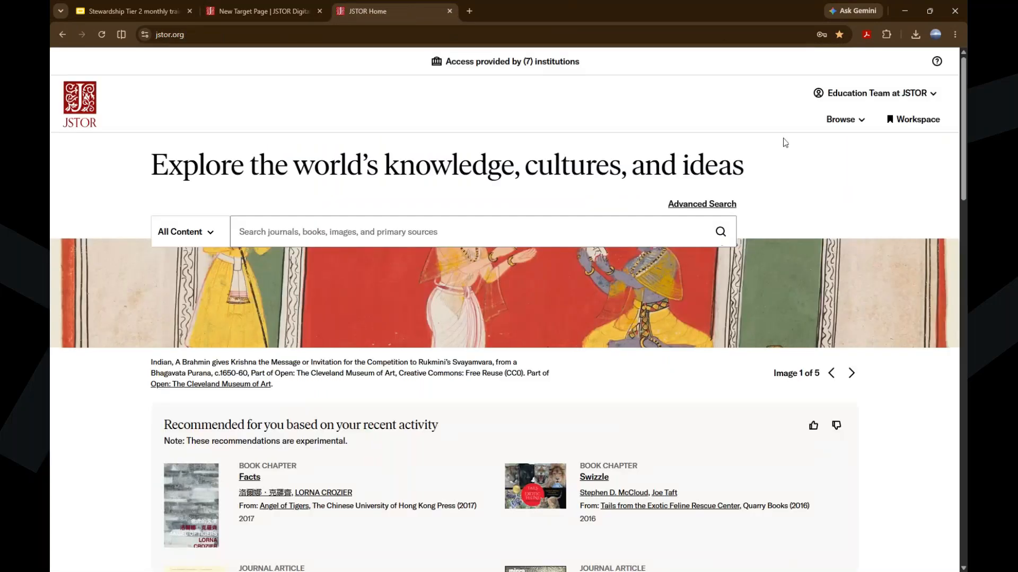
{"action": "left_click", "coordinate": [845, 119]}
{"action": "left_click", "coordinate": [793, 242]}
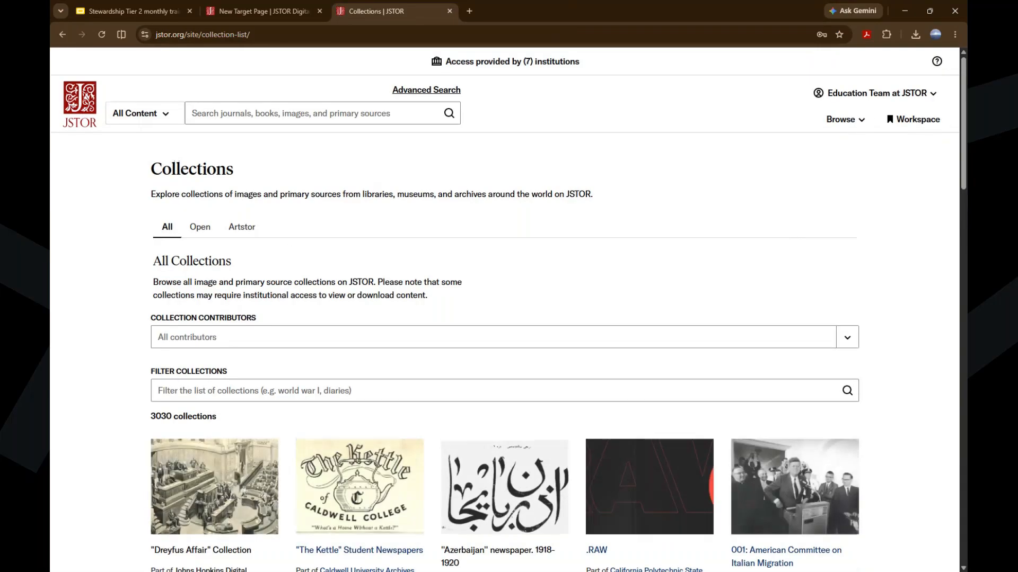
{"action": "scroll", "coordinate": [381, 237], "scroll_direction": "down", "scroll_amount": 8}
{"action": "scroll", "coordinate": [380, 236], "scroll_direction": "down", "scroll_amount": 8}
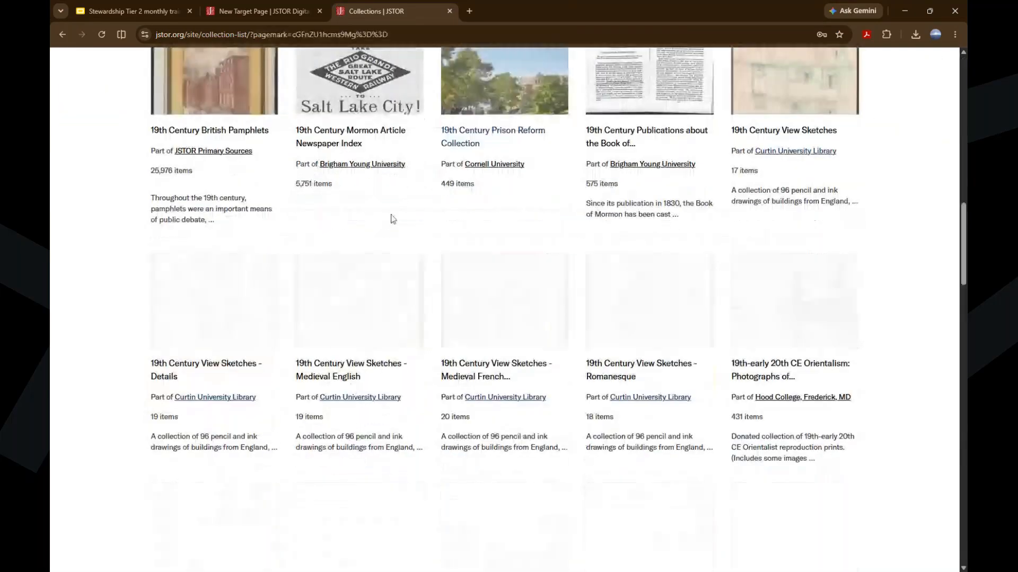
{"action": "scroll", "coordinate": [499, 271], "scroll_direction": "up", "scroll_amount": 3}
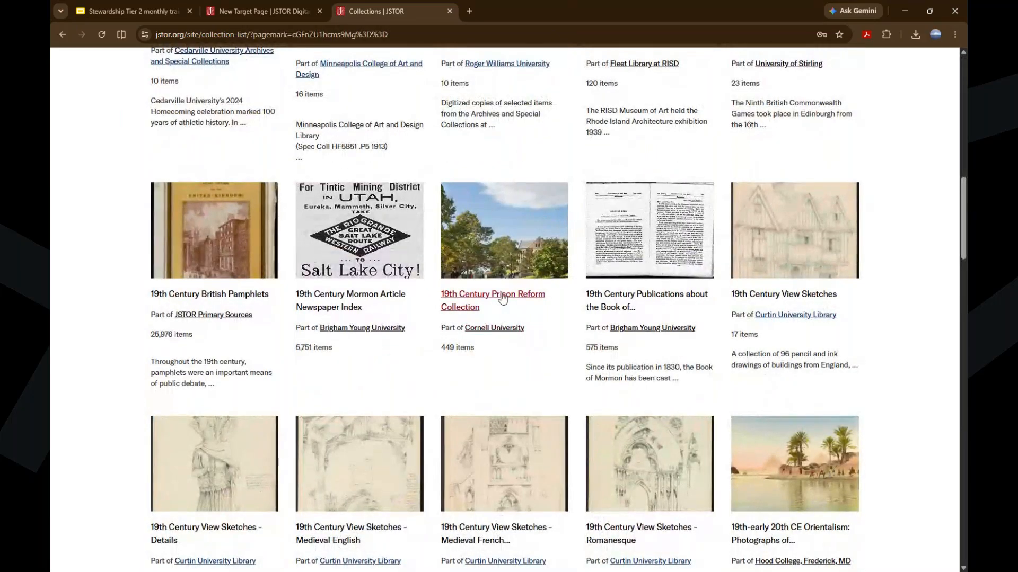
{"action": "left_click", "coordinate": [507, 300]}
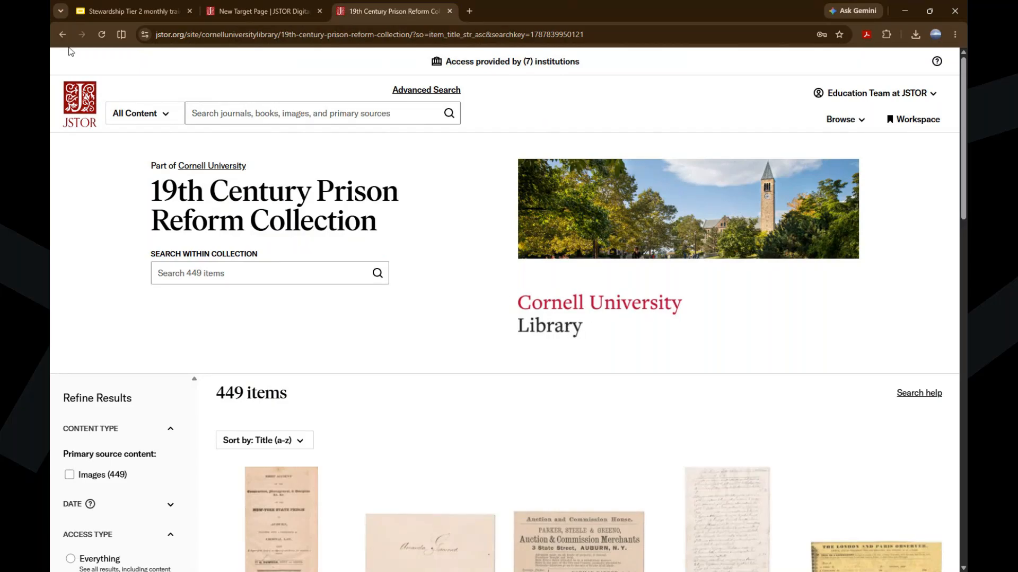
- View the 19th Century Mormon Article Newspaper Index collection page, and return to the new target's collection information form
{"action": "left_click", "coordinate": [66, 38]}
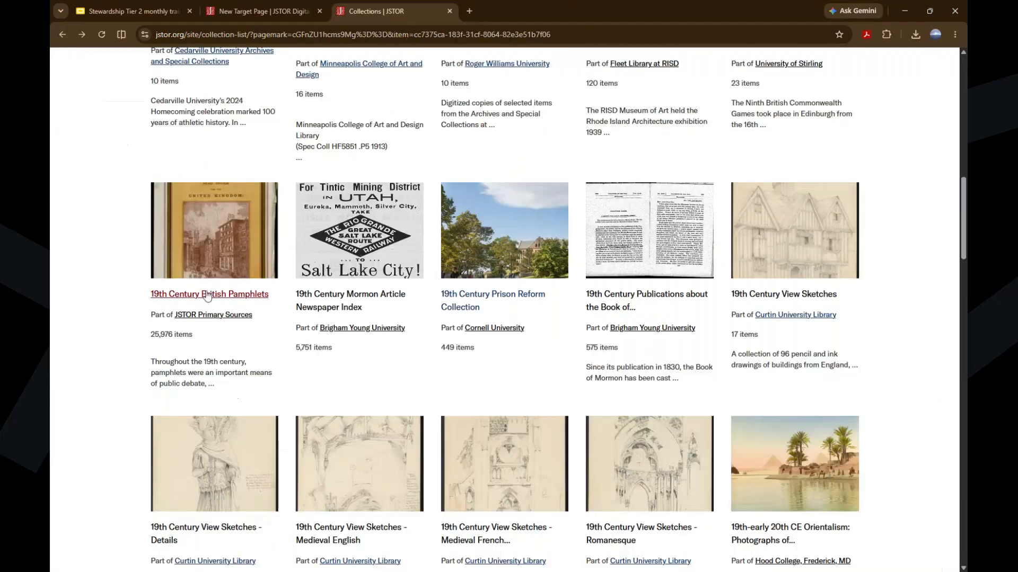
{"action": "left_click", "coordinate": [340, 302]}
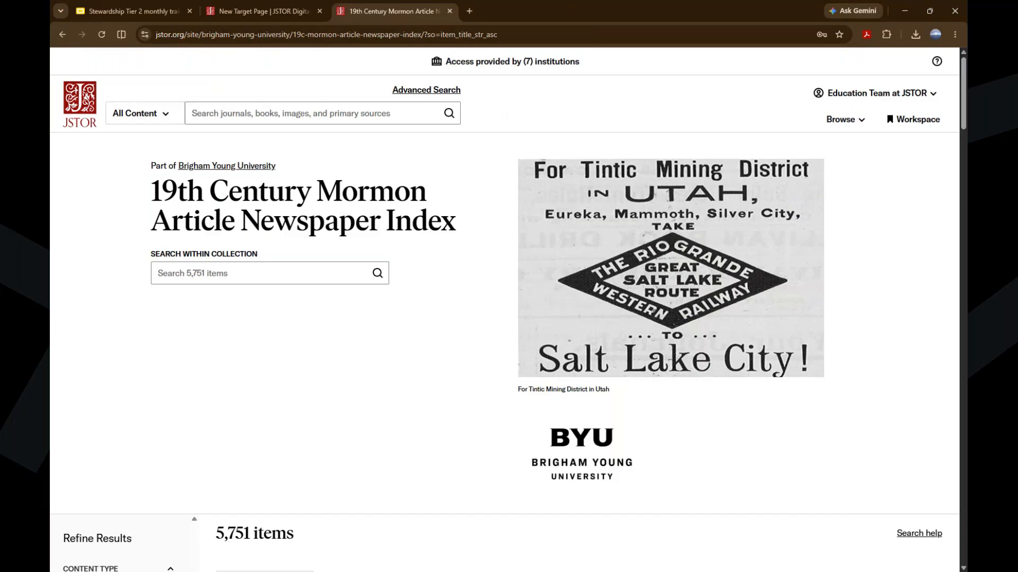
{"action": "left_click", "coordinate": [62, 34]}
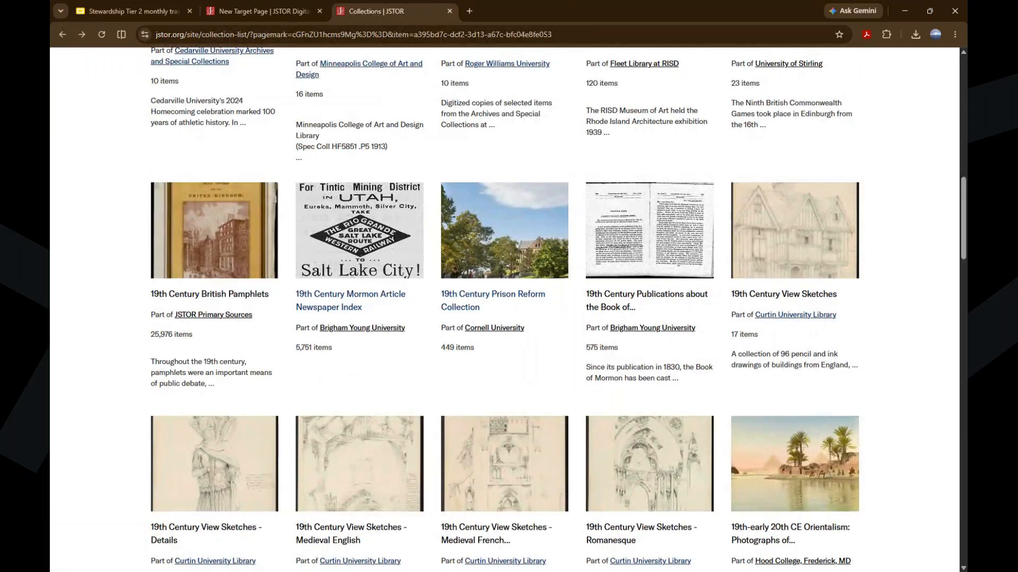
{"action": "left_click", "coordinate": [275, 20]}
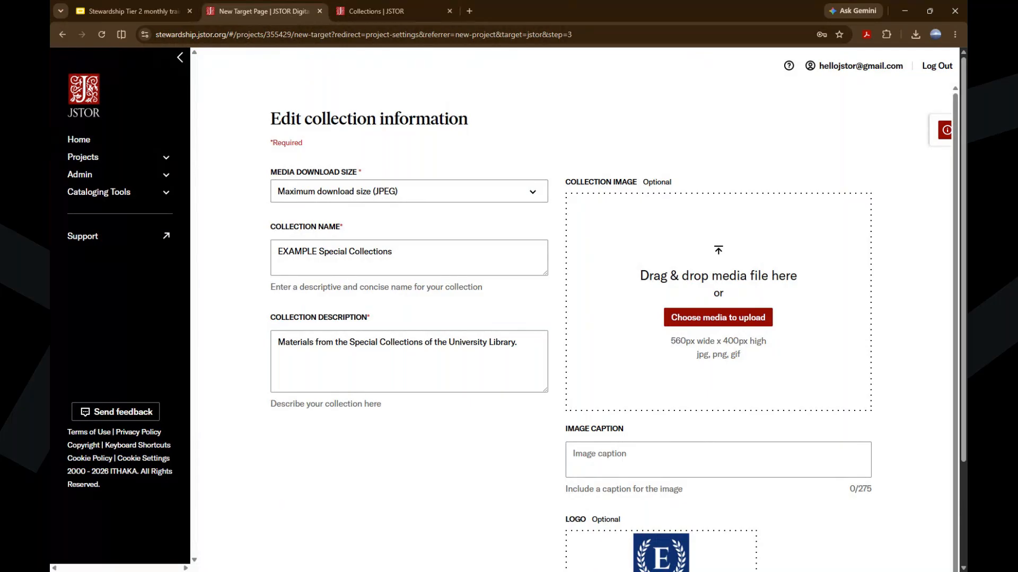
- Upload the Chap-Book page as the collection image and caption it "A ballad of an Artist's Wife, The Chap-Book, Vol. III no. 11."
{"action": "mouse_move", "coordinate": [440, 195]}
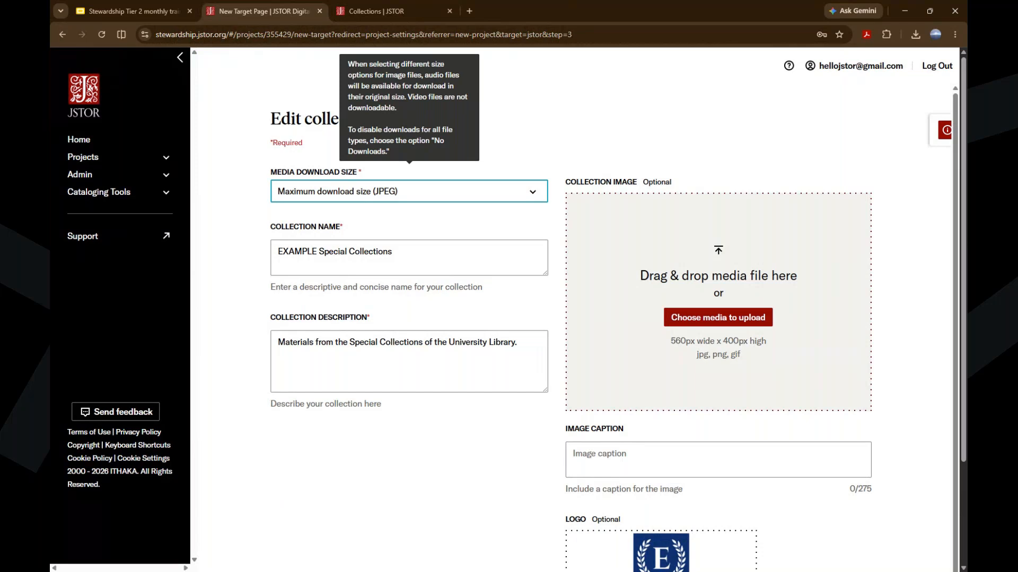
{"action": "left_click", "coordinate": [735, 323]}
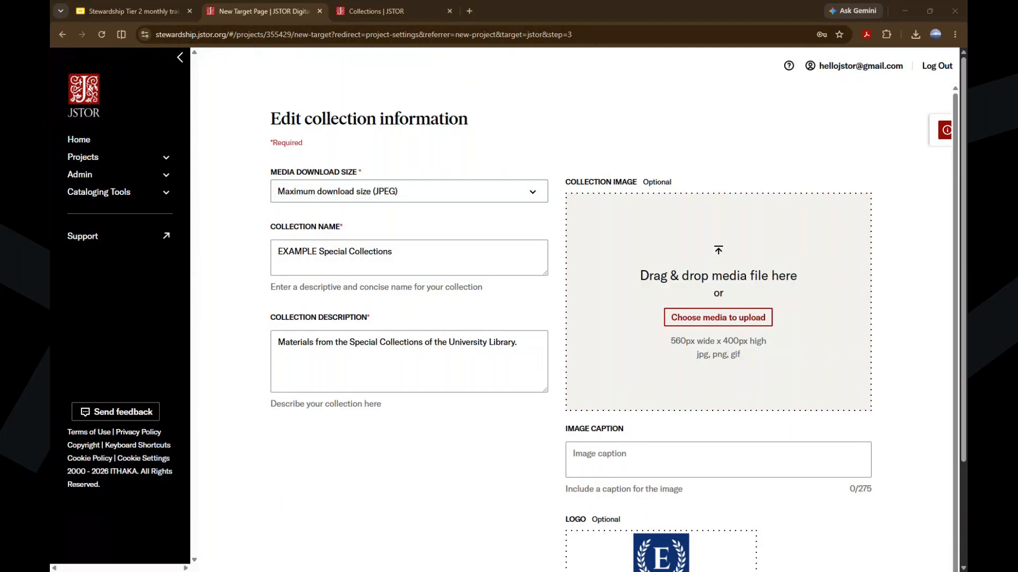
{"action": "left_click", "coordinate": [792, 423]}
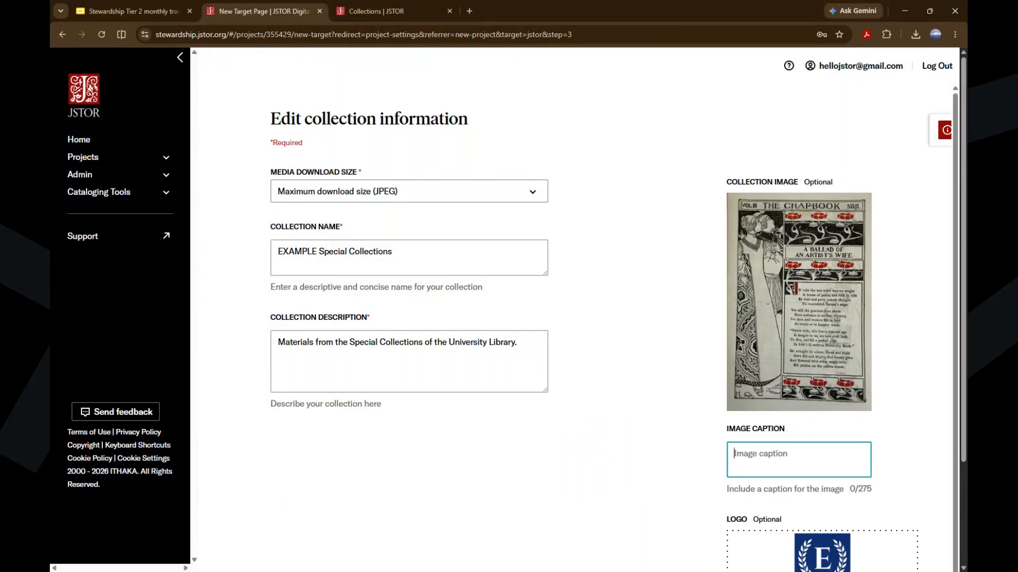
{"action": "key", "text": "alt+Tab"}
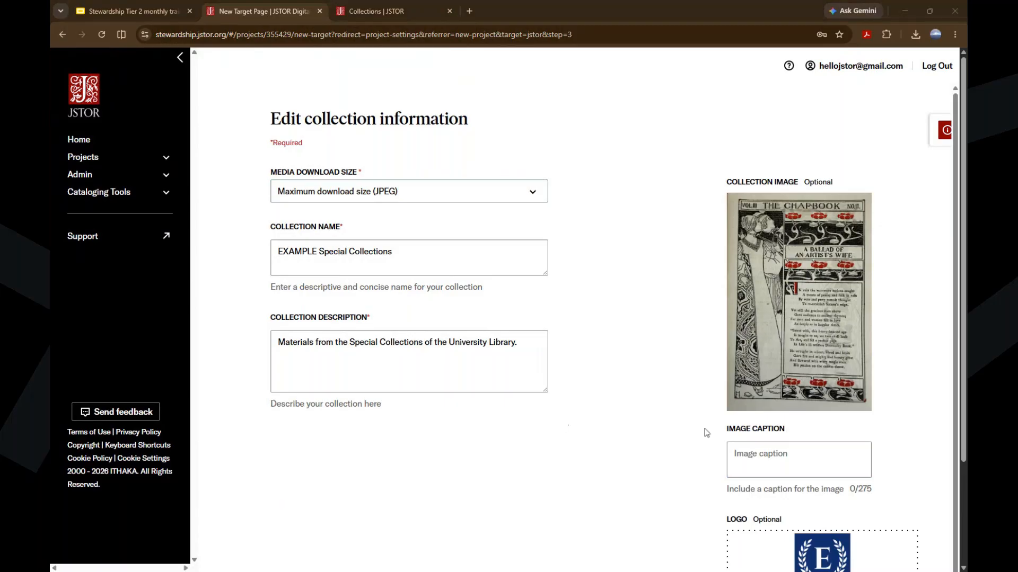
{"action": "key", "text": "alt+Tab"}
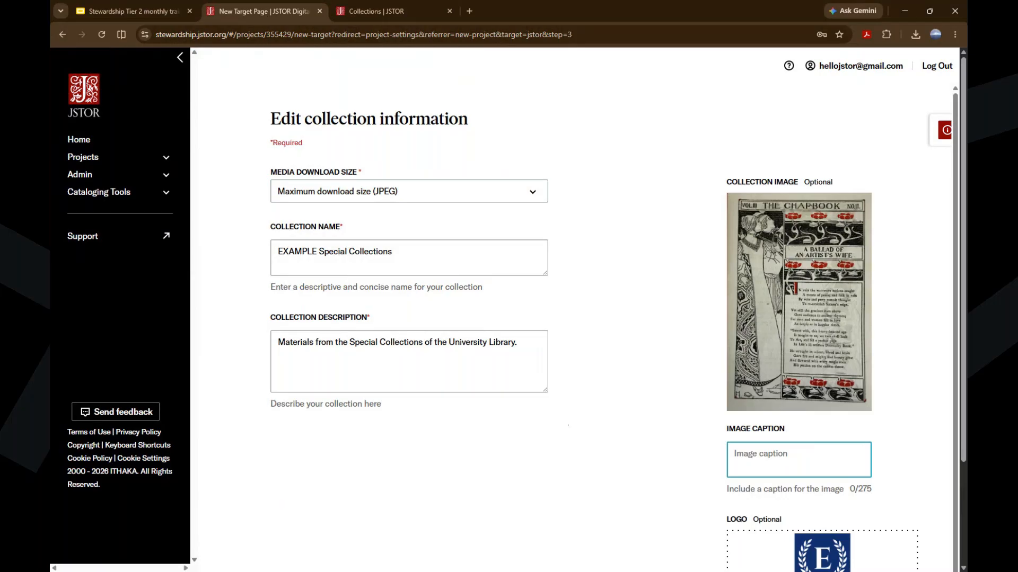
{"action": "type", "text": "A ballad of an Artist's Wife, The Chap-Book, Vol. III no. 11."}
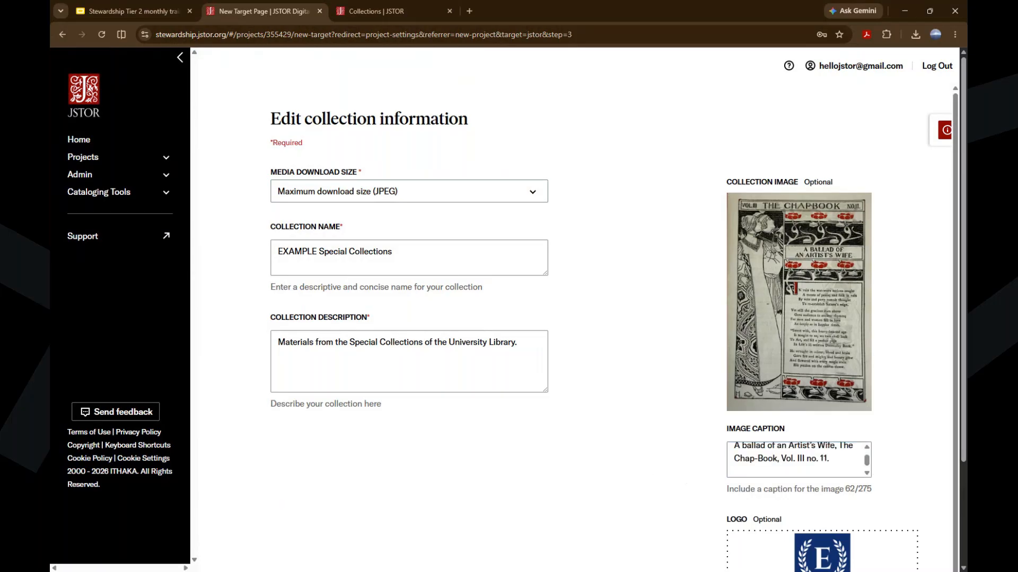
{"action": "left_click_drag", "start_coordinate": [866, 460], "coordinate": [867, 452]}
{"action": "left_click", "coordinate": [481, 499]}
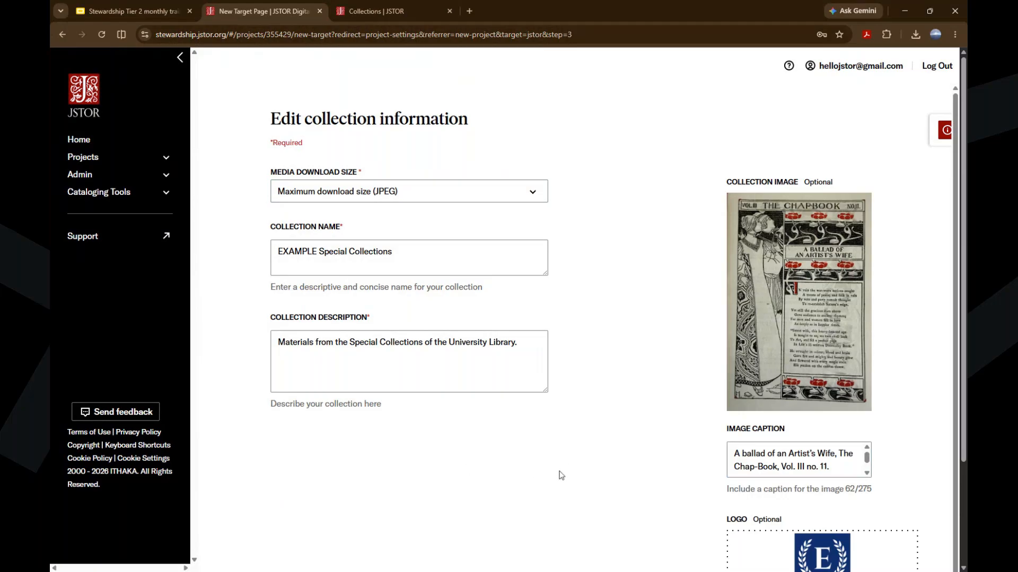
- Review the collection logo, accept the suggested examplespecialcollections URL, and try to finish the publishing target
{"action": "scroll", "coordinate": [634, 339], "scroll_direction": "down", "scroll_amount": 1}
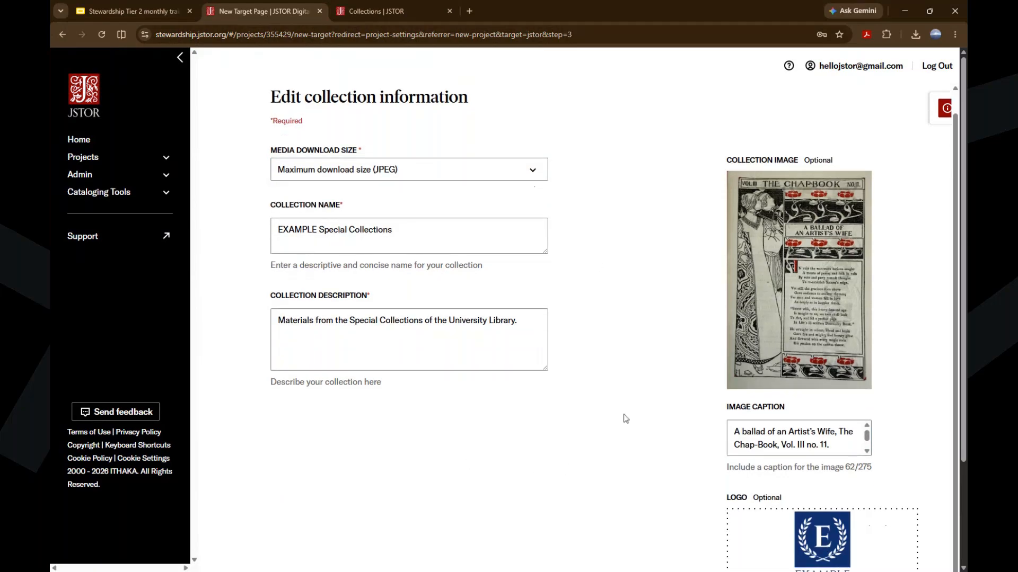
{"action": "scroll", "coordinate": [571, 408], "scroll_direction": "down", "scroll_amount": 3}
{"action": "mouse_move", "coordinate": [778, 431]}
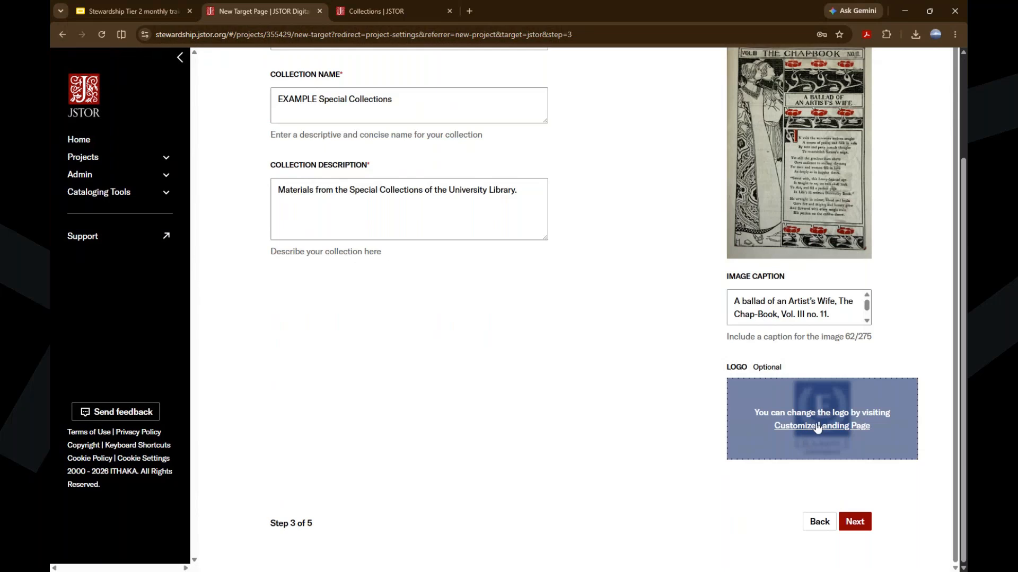
{"action": "scroll", "coordinate": [564, 442], "scroll_direction": "up", "scroll_amount": 1}
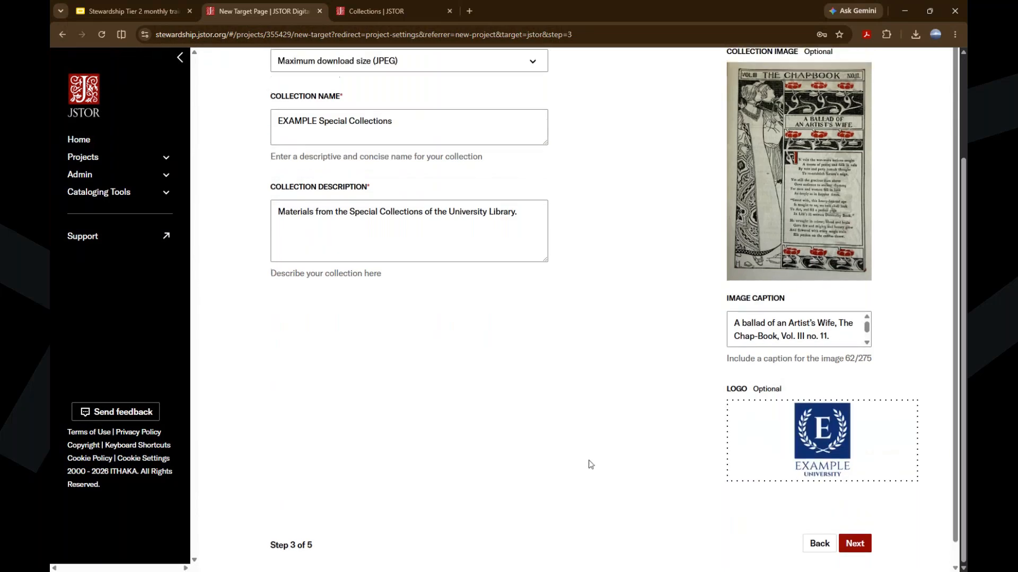
{"action": "left_click", "coordinate": [859, 546]}
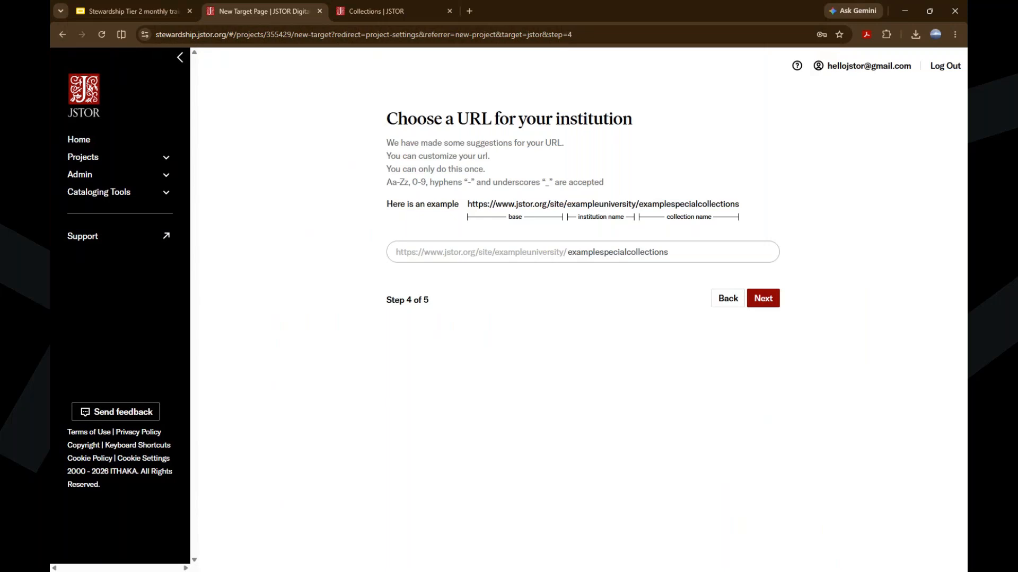
{"action": "left_click", "coordinate": [769, 300]}
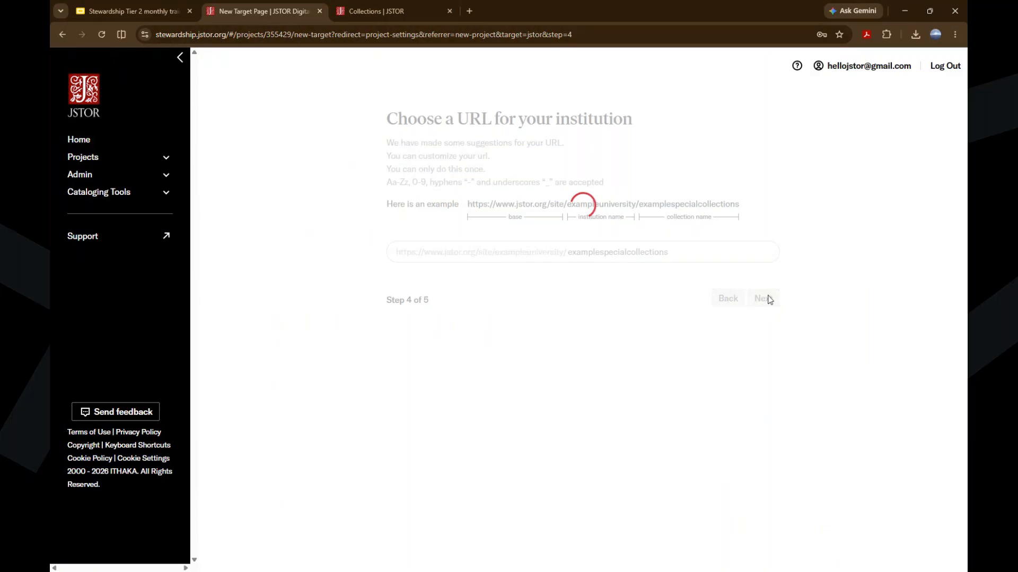
{"action": "left_click", "coordinate": [768, 204]}
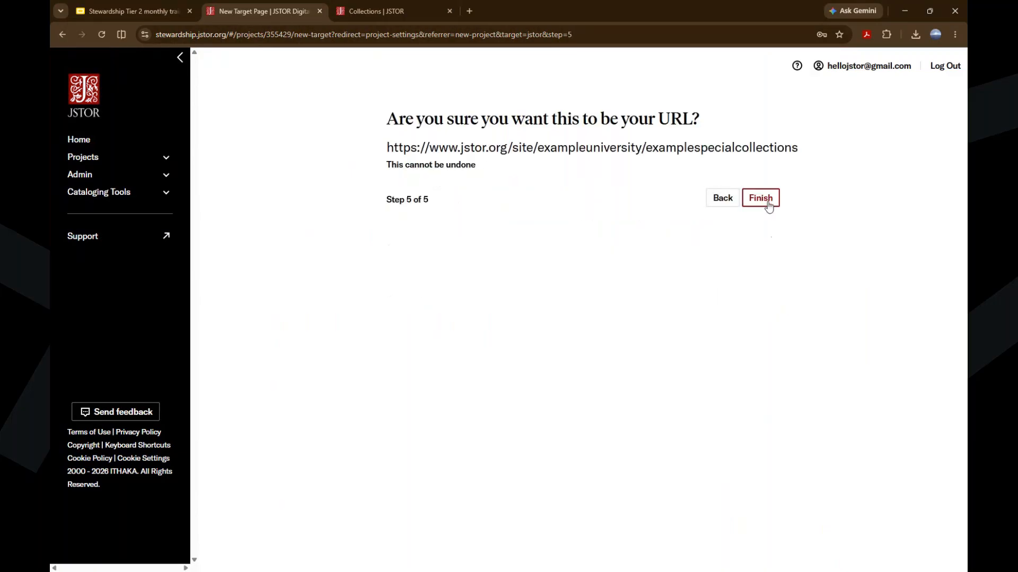
{"action": "left_click", "coordinate": [767, 205]}
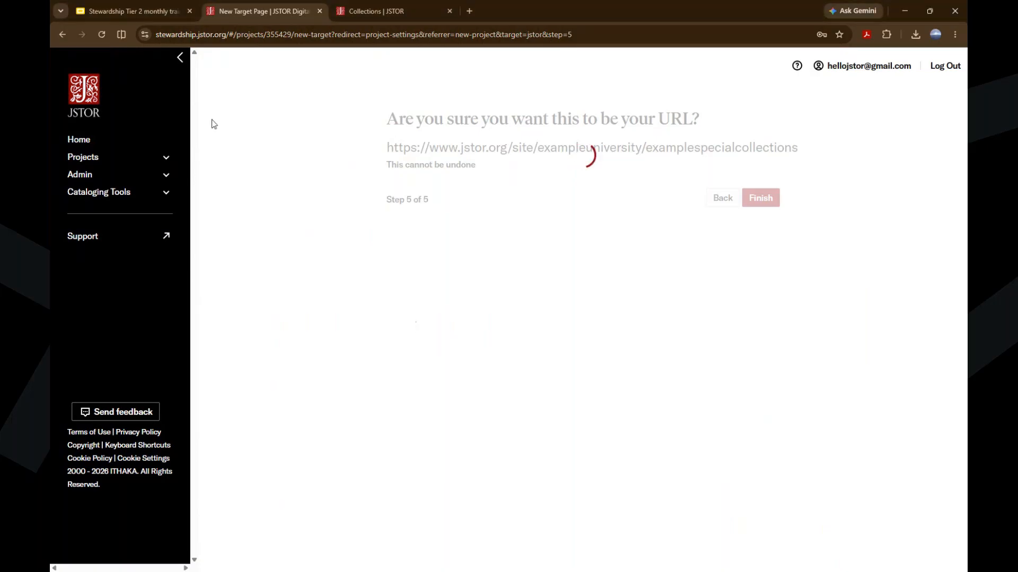
- Reload the target setup, set the access level to Your institution, and add the project to a new JSTOR collection
{"action": "left_click", "coordinate": [106, 35]}
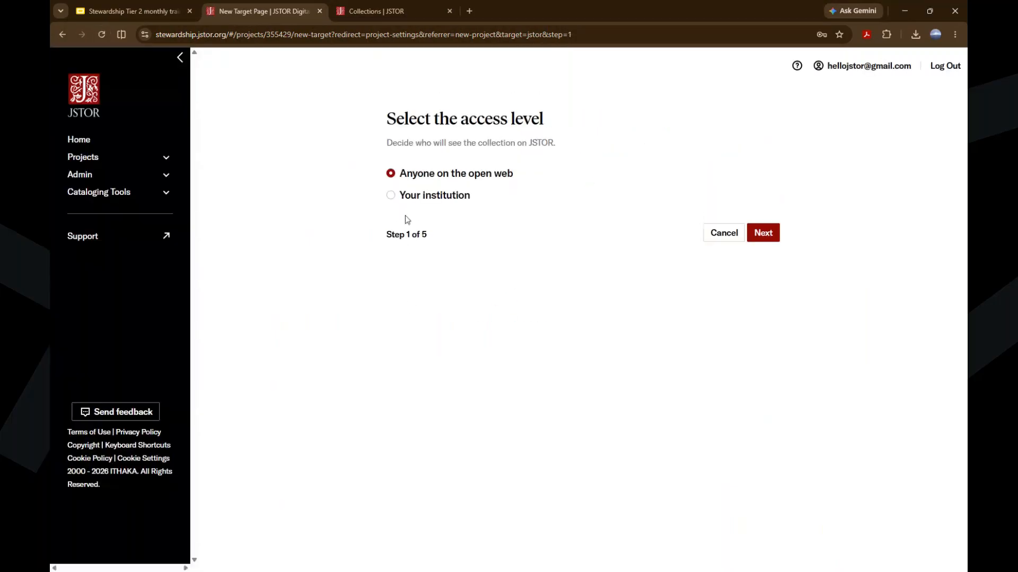
{"action": "left_click", "coordinate": [391, 195]}
{"action": "left_click", "coordinate": [768, 236]}
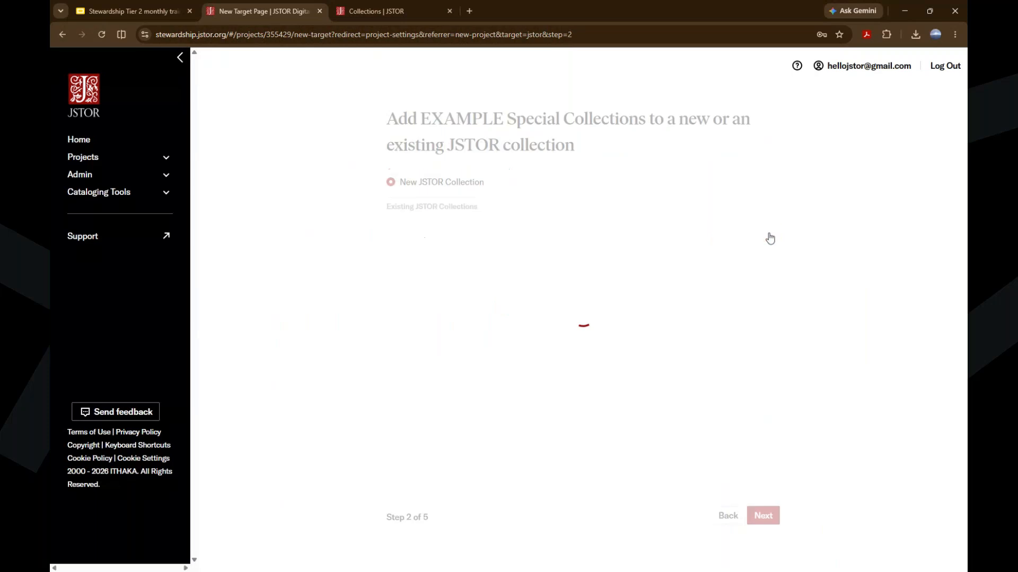
{"action": "left_click", "coordinate": [763, 515]}
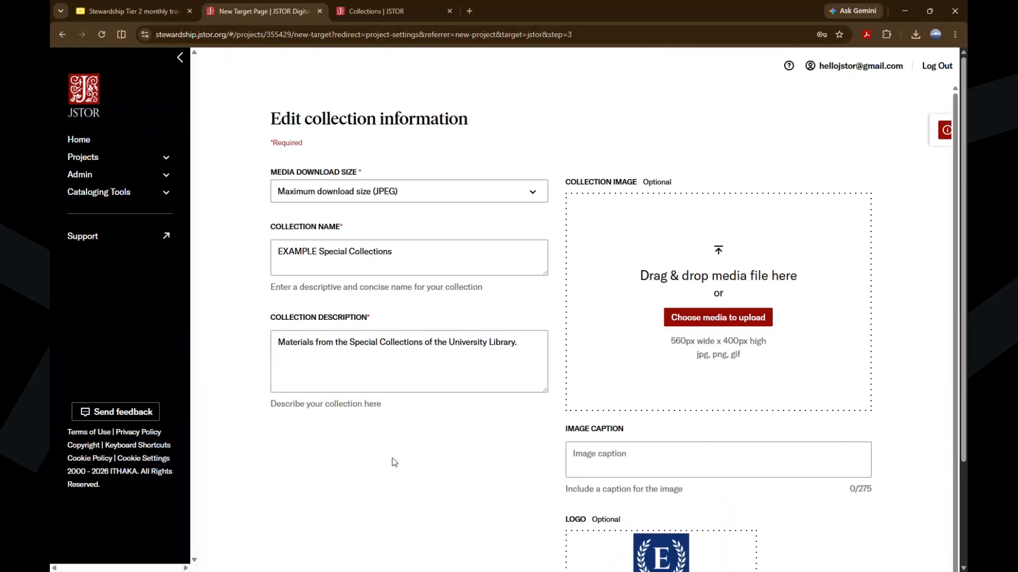
- Finish the target with the prefilled collection information and the examplespecialcollections URL, and open its suggested field mappings
{"action": "scroll", "coordinate": [428, 457], "scroll_direction": "down", "scroll_amount": 3}
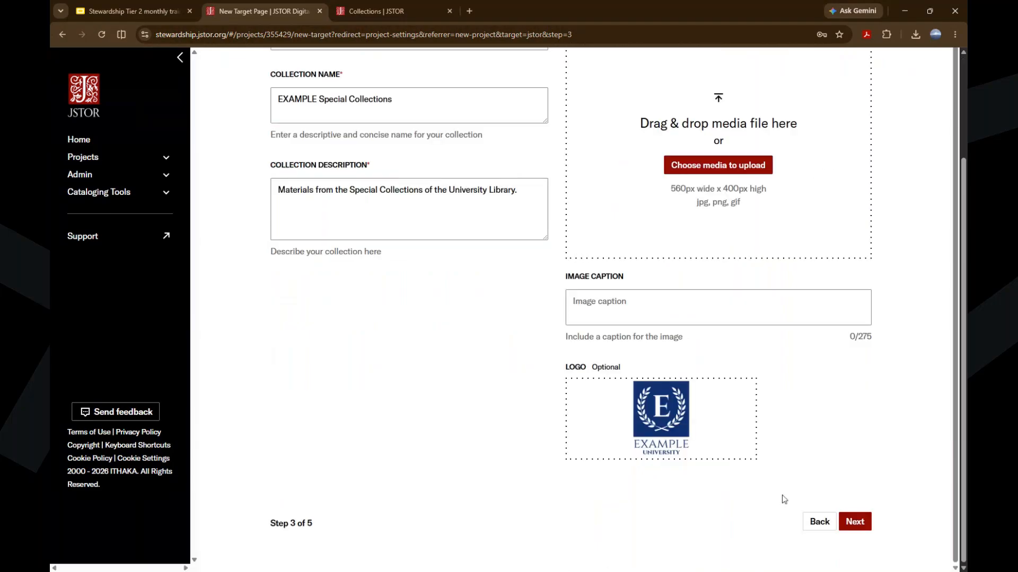
{"action": "left_click", "coordinate": [852, 521]}
{"action": "left_click", "coordinate": [771, 300]}
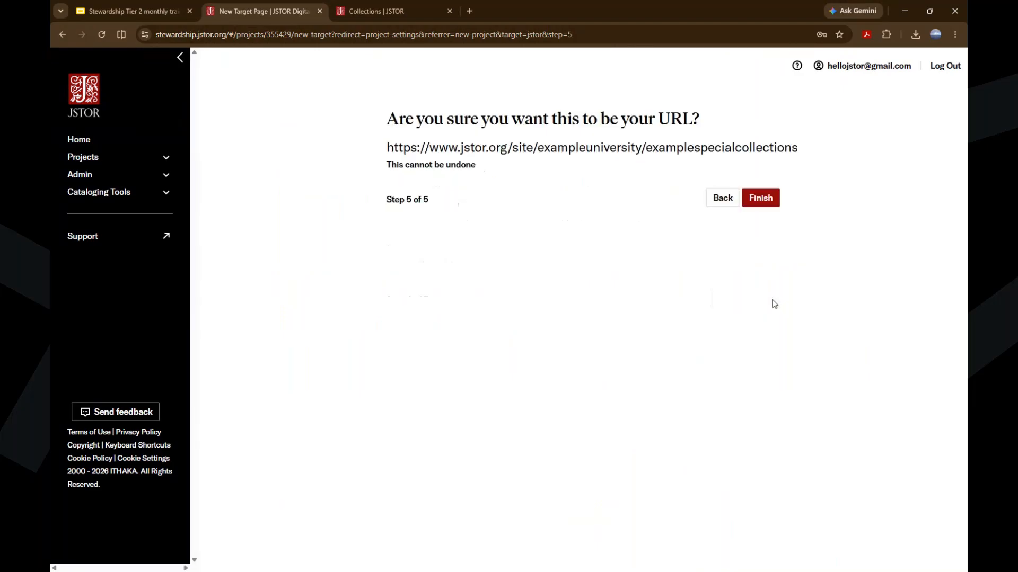
{"action": "left_click", "coordinate": [762, 200]}
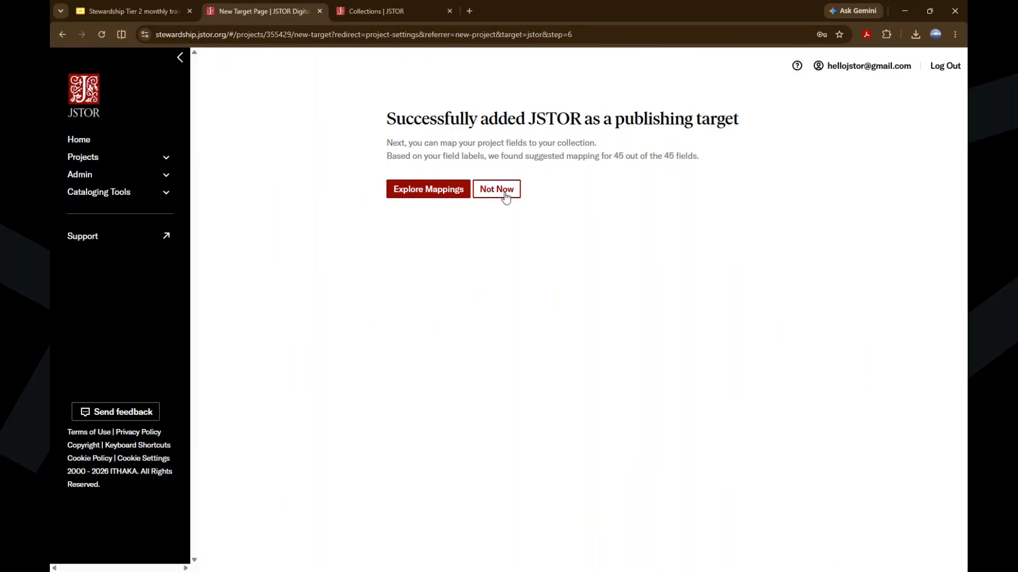
{"action": "left_click", "coordinate": [425, 191]}
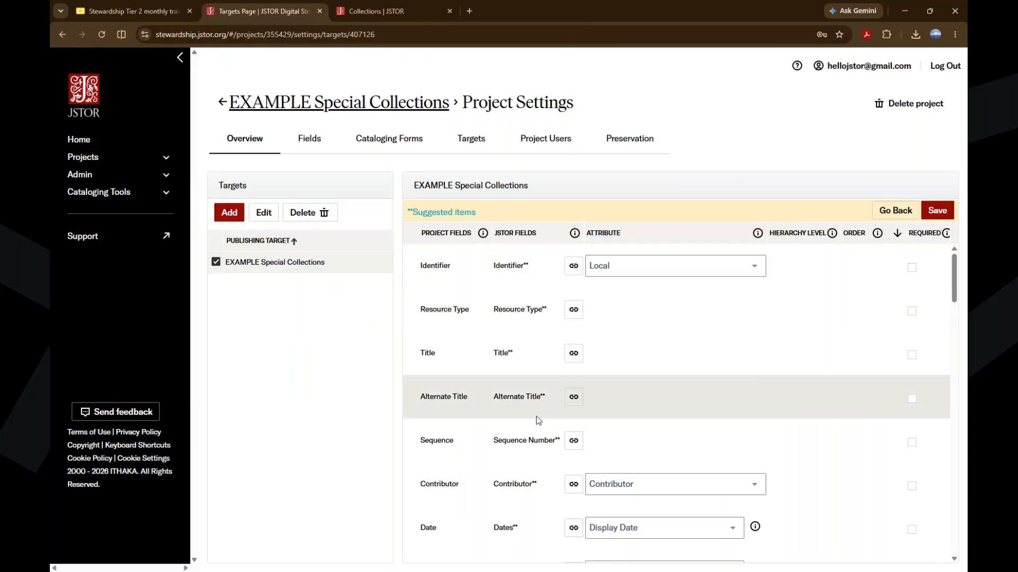
- Examine the JSTOR connection options for the Title field, including the custom field label, and close them without updating
{"action": "mouse_move", "coordinate": [952, 279]}
{"action": "left_mouse_down"}
{"action": "mouse_move", "coordinate": [967, 424]}
{"action": "mouse_move", "coordinate": [967, 282]}
{"action": "left_mouse_up"}
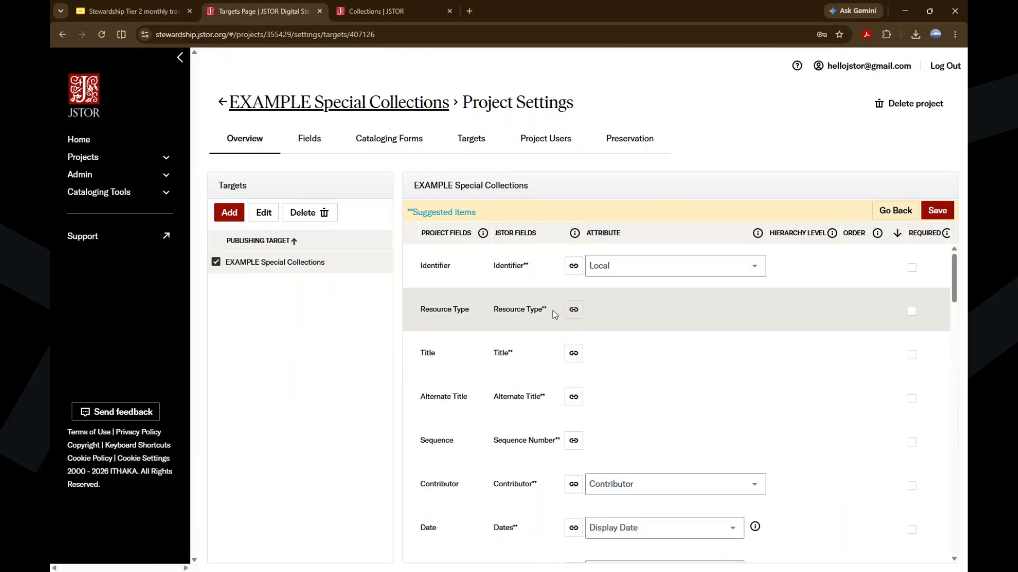
{"action": "left_click", "coordinate": [574, 354]}
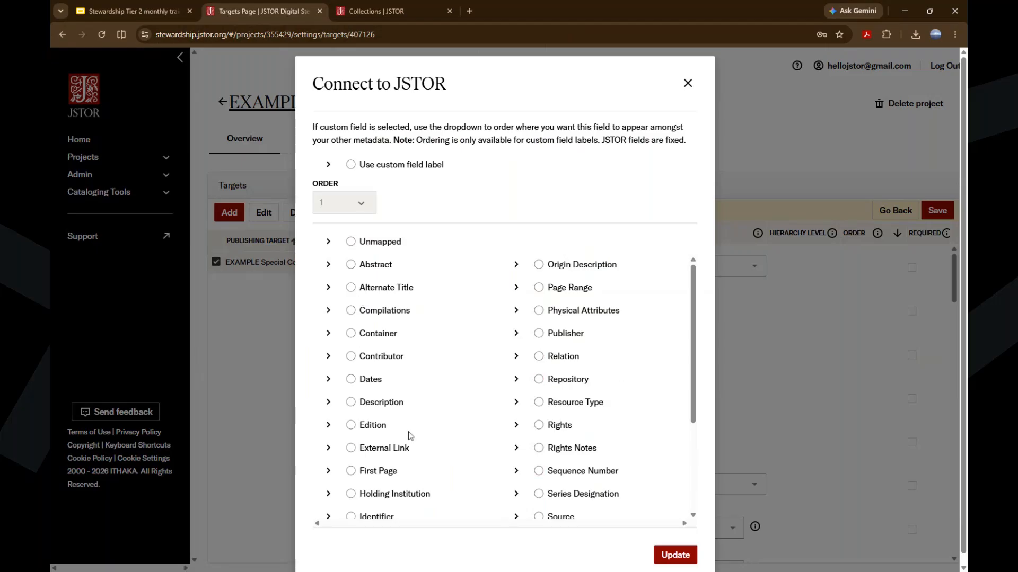
{"action": "scroll", "coordinate": [694, 393], "scroll_direction": "down", "scroll_amount": 3}
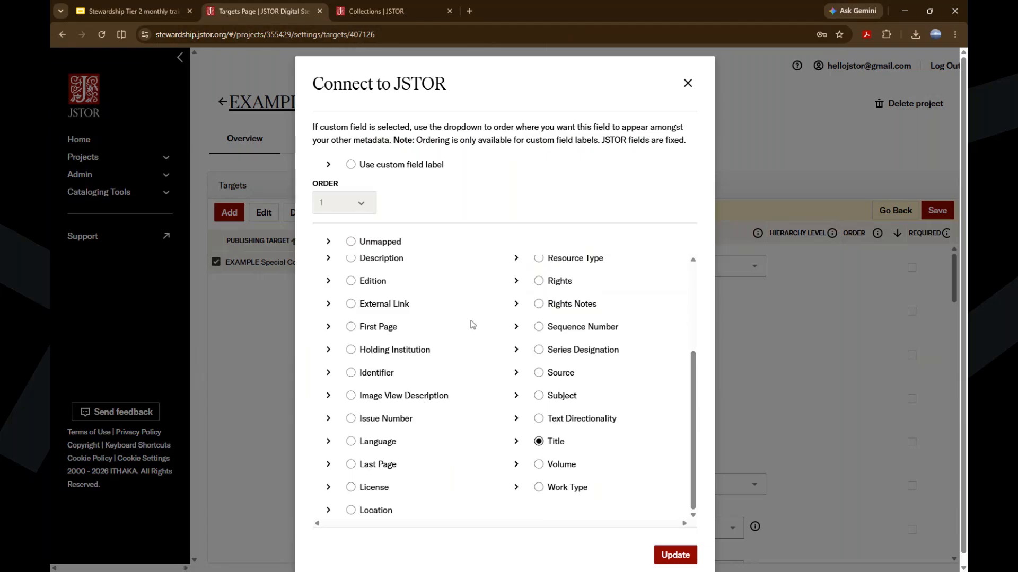
{"action": "scroll", "coordinate": [465, 317], "scroll_direction": "up", "scroll_amount": 1}
{"action": "scroll", "coordinate": [465, 317], "scroll_direction": "up", "scroll_amount": 3}
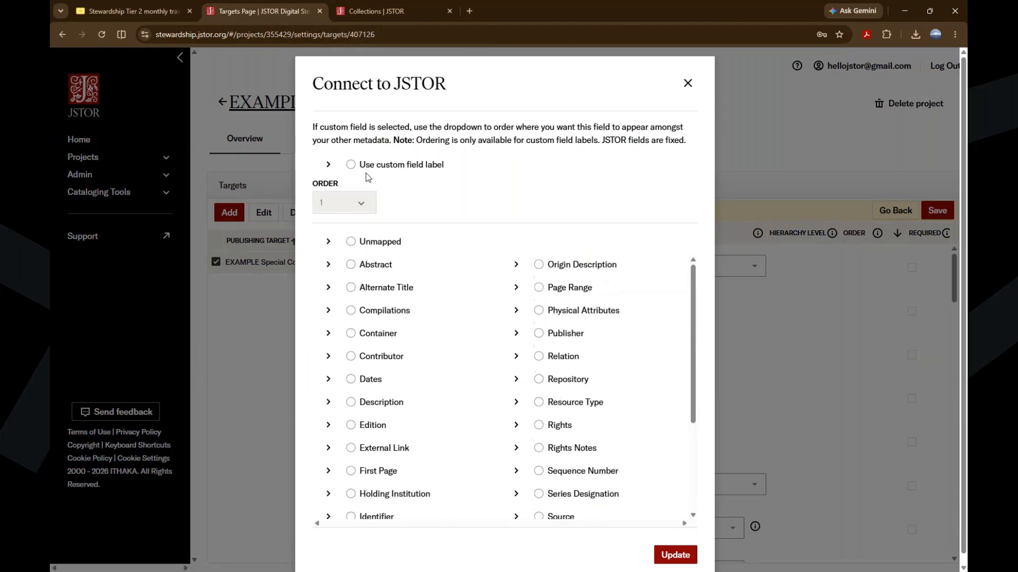
{"action": "left_click", "coordinate": [352, 167]}
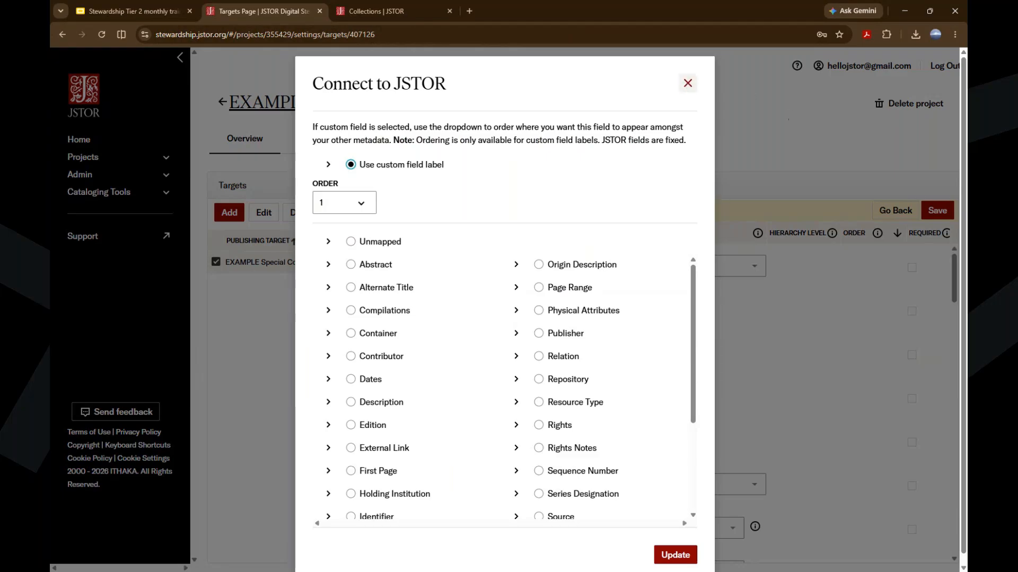
{"action": "left_click", "coordinate": [687, 82]}
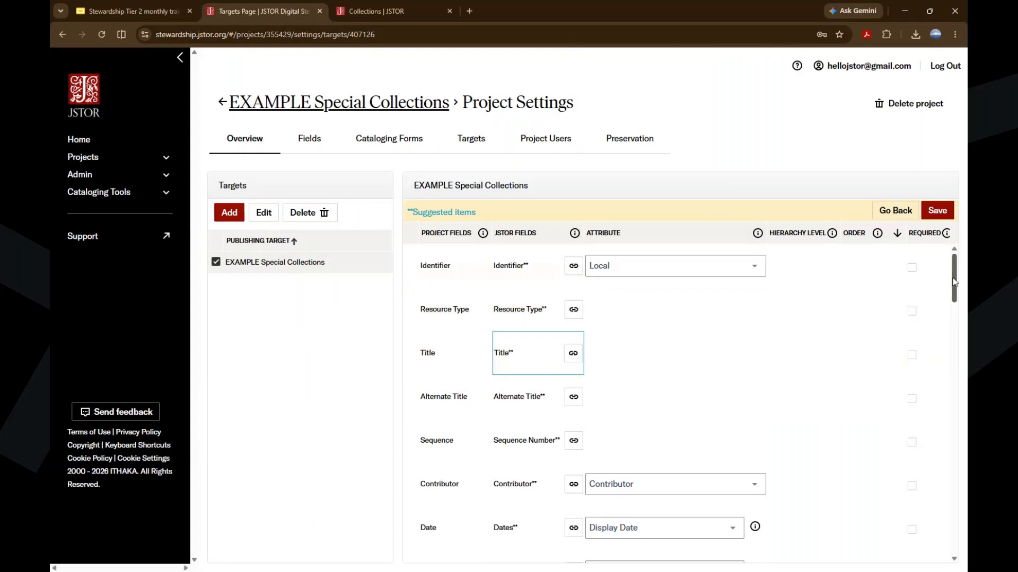
- Review the suggested mappings down to the Physical Attributes fields and inspect the attribute choices for Extent
{"action": "mouse_move", "coordinate": [954, 281]}
{"action": "left_mouse_down"}
{"action": "mouse_move", "coordinate": [963, 352]}
{"action": "mouse_move", "coordinate": [966, 281]}
{"action": "left_mouse_up"}
{"action": "left_click_drag", "start_coordinate": [956, 274], "coordinate": [965, 443]}
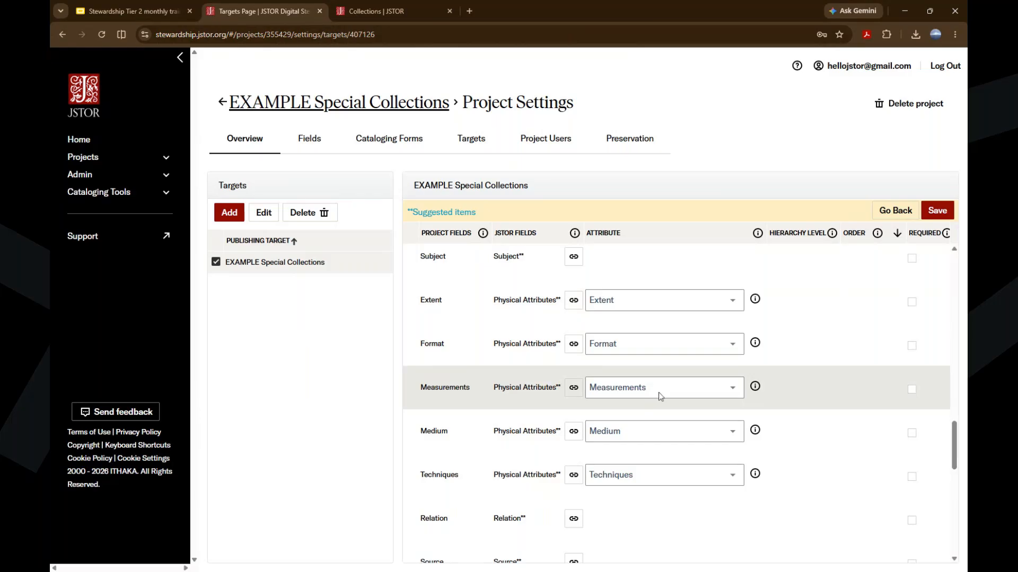
{"action": "left_click", "coordinate": [733, 302]}
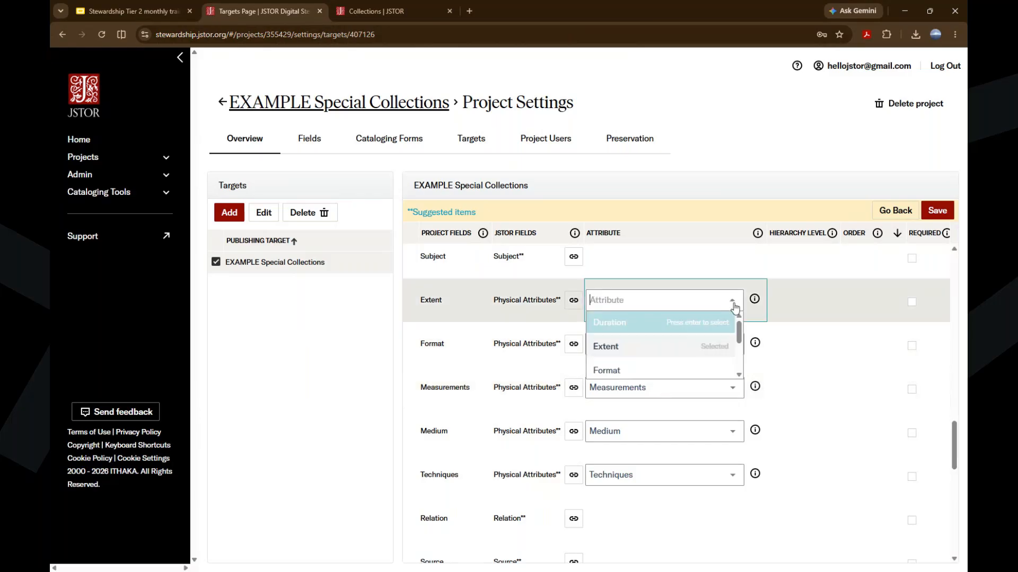
{"action": "scroll", "coordinate": [739, 334], "scroll_direction": "down", "scroll_amount": 3}
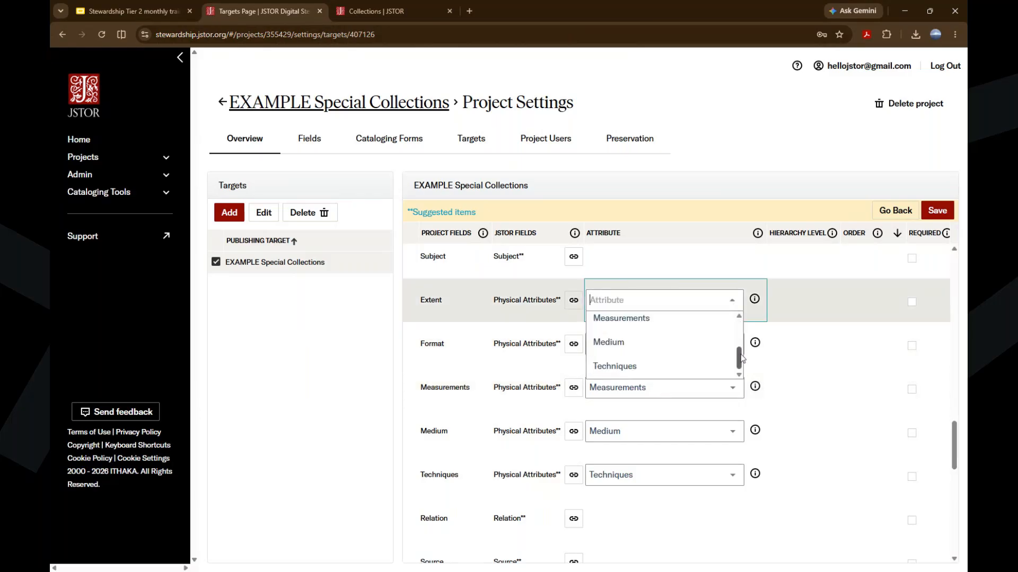
{"action": "left_click", "coordinate": [341, 332]}
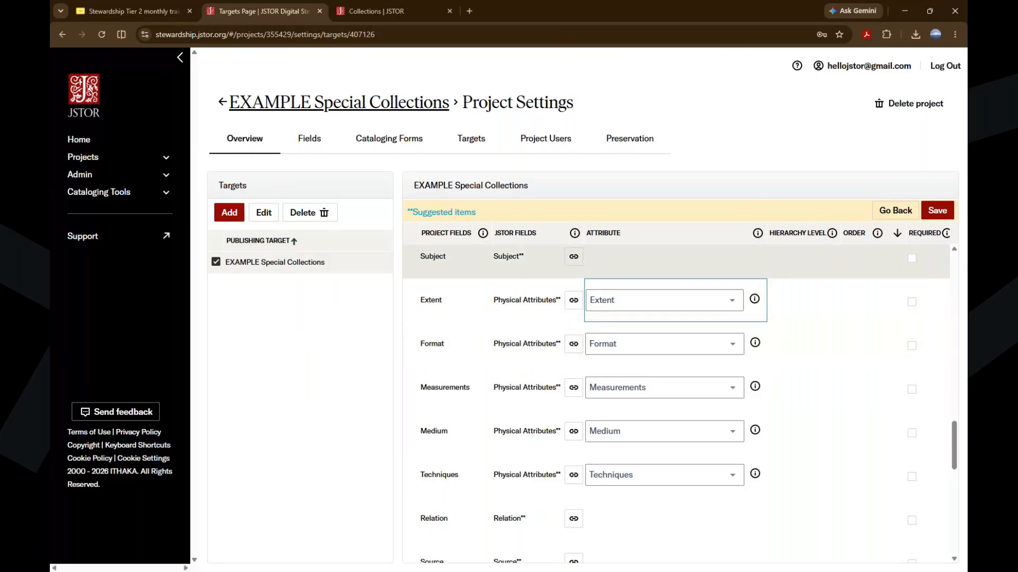
- Mark the Title field as required and save the target's field mapping
{"action": "scroll", "coordinate": [939, 350], "scroll_direction": "up", "scroll_amount": 10}
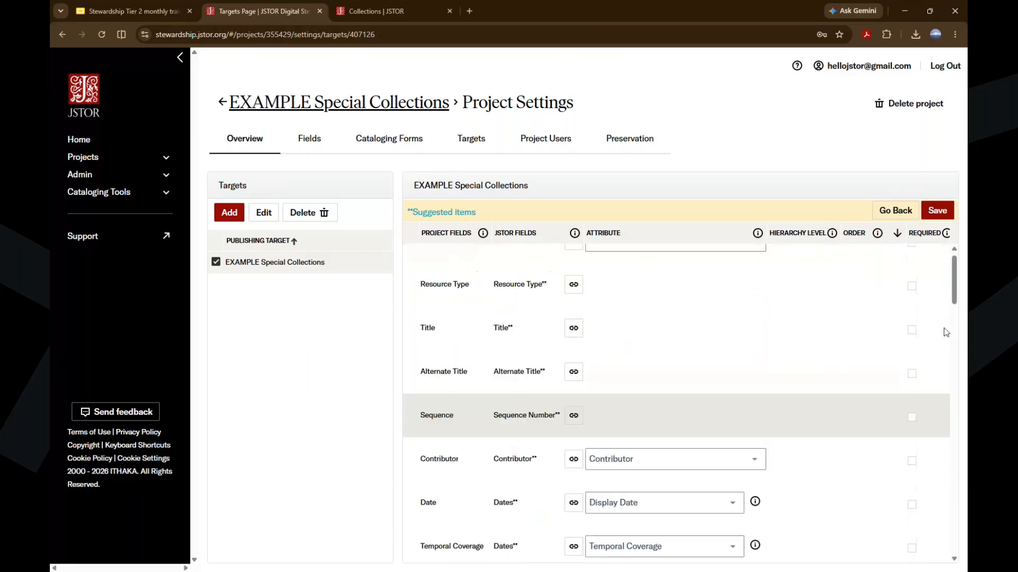
{"action": "left_click", "coordinate": [911, 355]}
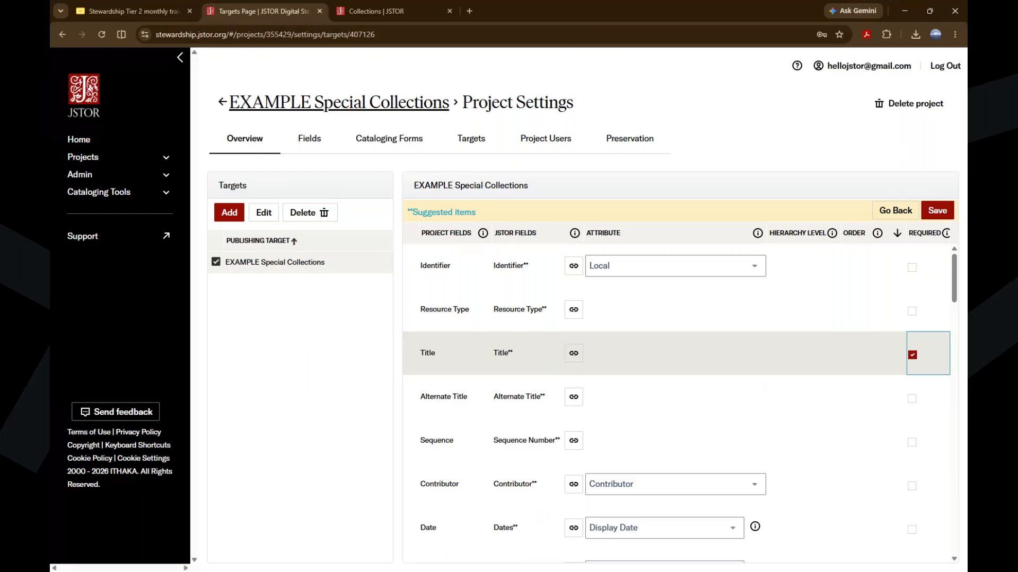
{"action": "left_click", "coordinate": [942, 209]}
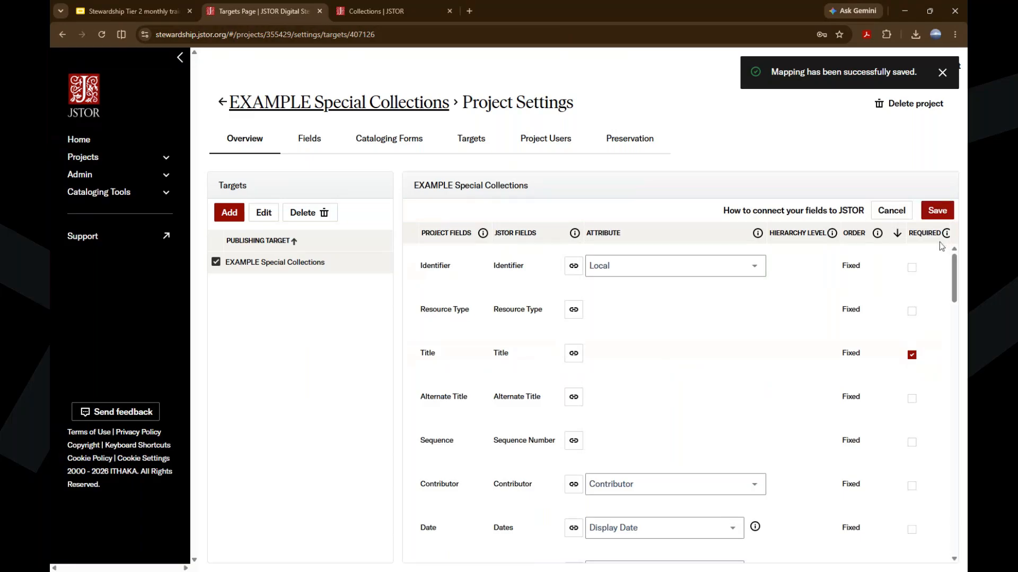
- Open the project's metadata records page, and switch to the Collection Builder slide of the Google Slides training presentation
{"action": "left_click", "coordinate": [386, 103]}
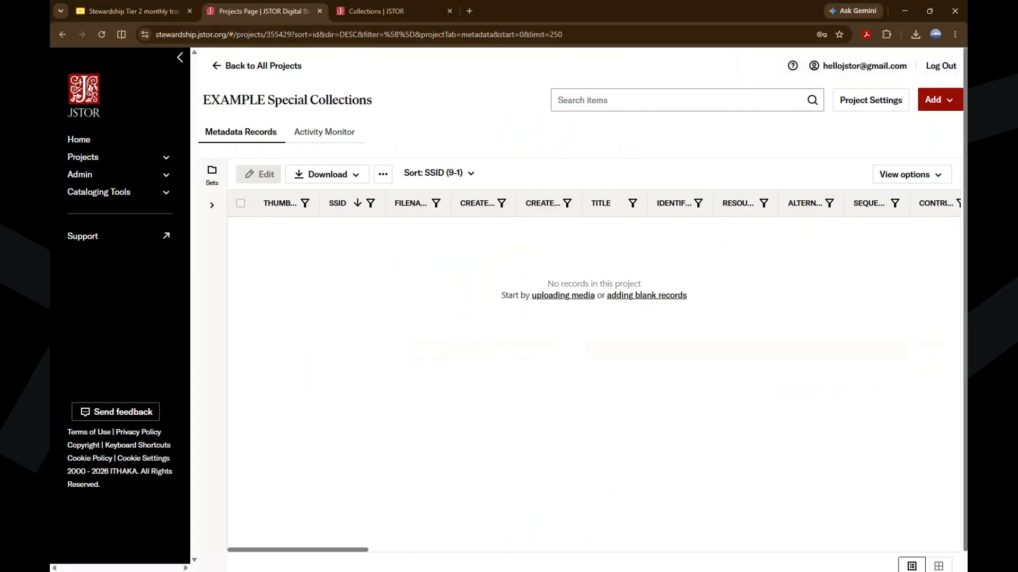
{"action": "left_click", "coordinate": [123, 8]}
{"action": "key", "text": "Right"}
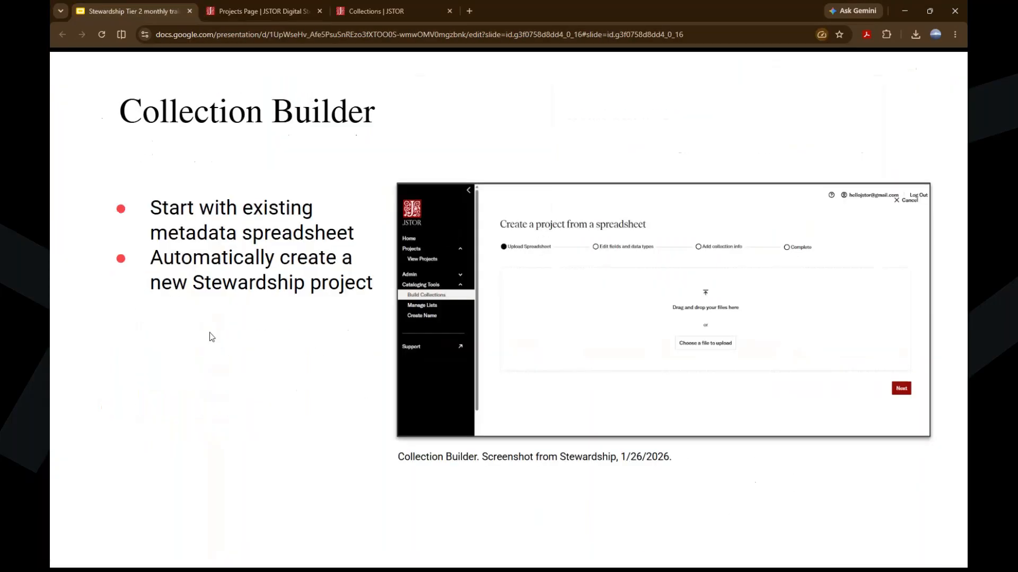